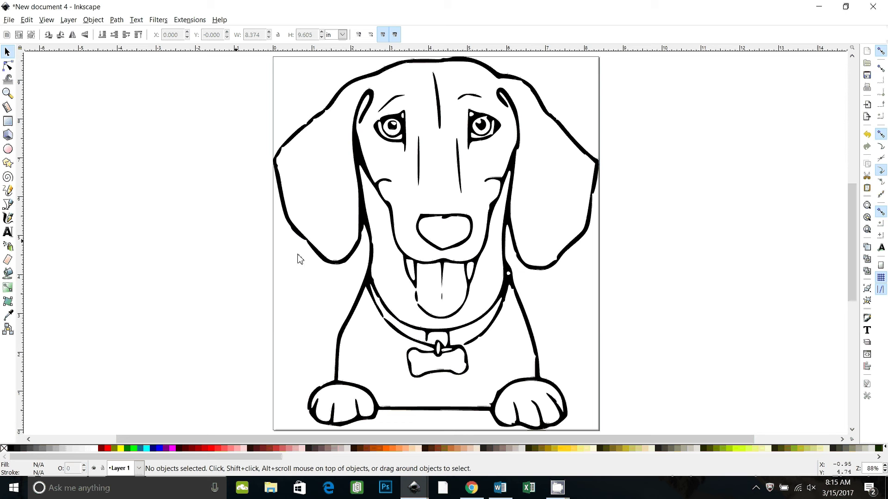
Zoom in on the tongue to inspect the breaks in its left outline
{"action": "scroll", "coordinate": [474, 279], "scroll_direction": "up", "scroll_amount": 2}
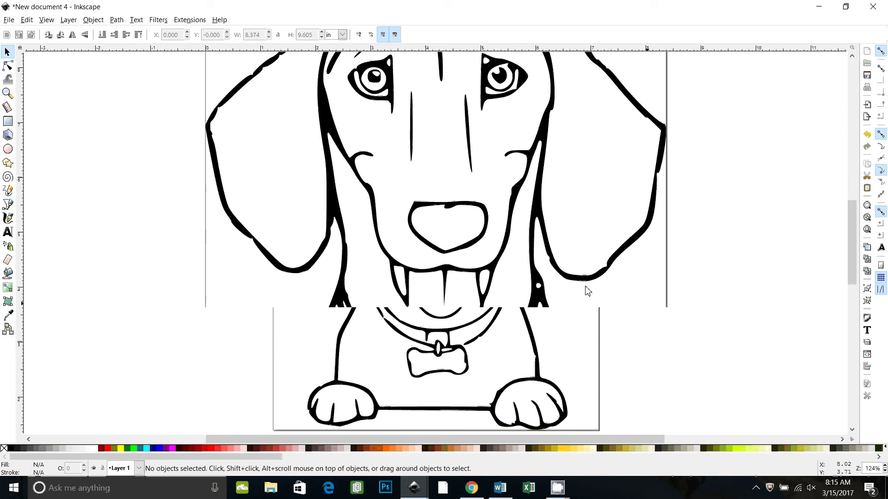
{"action": "scroll", "coordinate": [480, 316], "scroll_direction": "up", "scroll_amount": 2}
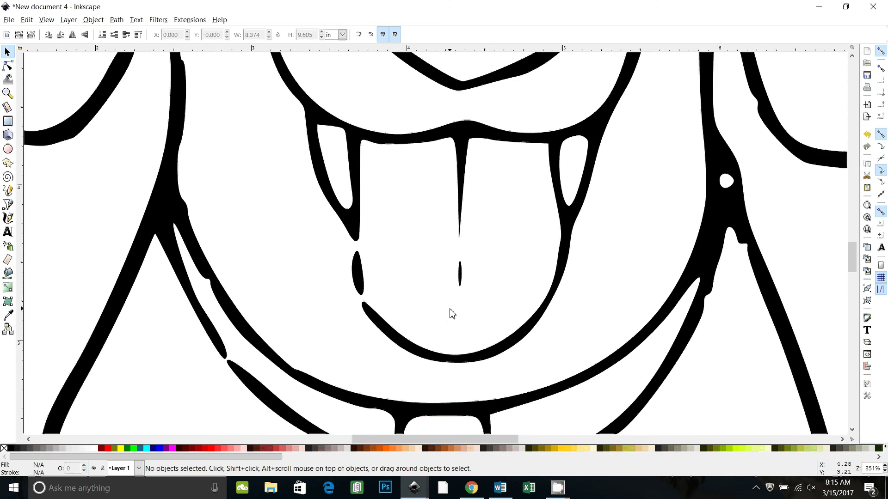
{"action": "scroll", "coordinate": [448, 313], "scroll_direction": "down", "scroll_amount": 2}
{"action": "scroll", "coordinate": [339, 179], "scroll_direction": "up", "scroll_amount": 1}
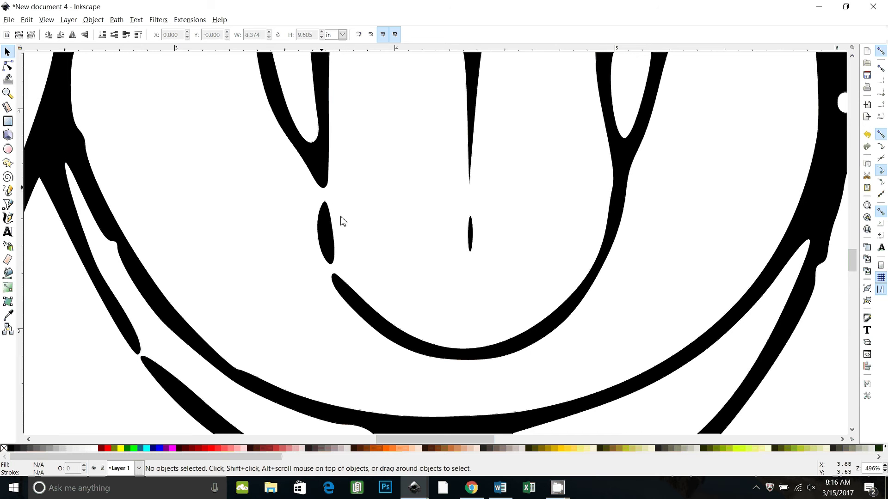
{"action": "scroll", "coordinate": [341, 220], "scroll_direction": "down", "scroll_amount": 10}
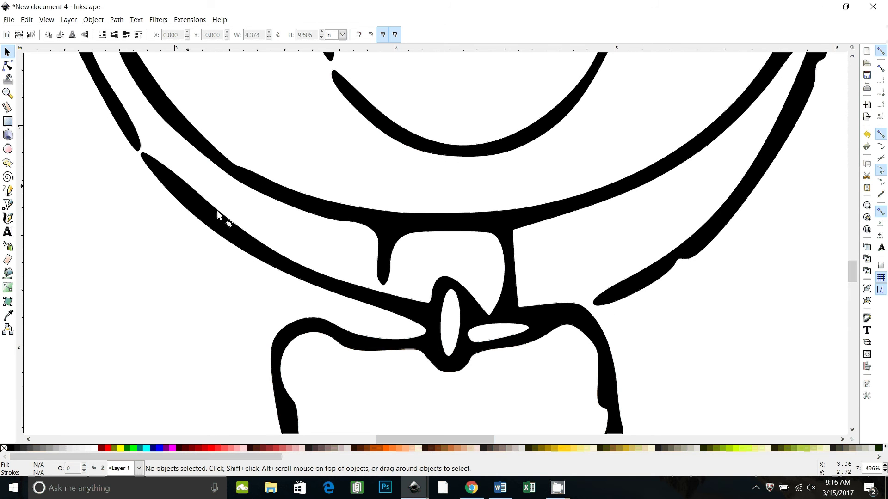
{"action": "scroll", "coordinate": [426, 283], "scroll_direction": "up", "scroll_amount": 4}
{"action": "scroll", "coordinate": [425, 283], "scroll_direction": "down", "scroll_amount": 3}
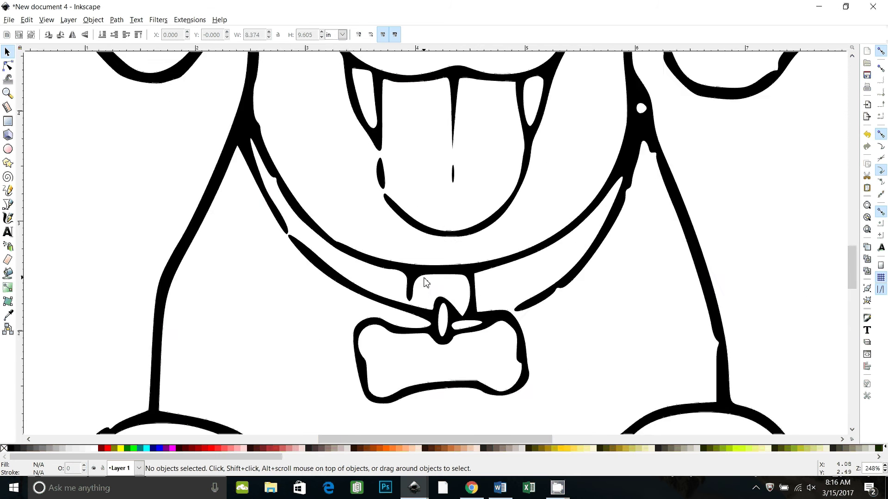
{"action": "scroll", "coordinate": [532, 280], "scroll_direction": "up", "scroll_amount": 9}
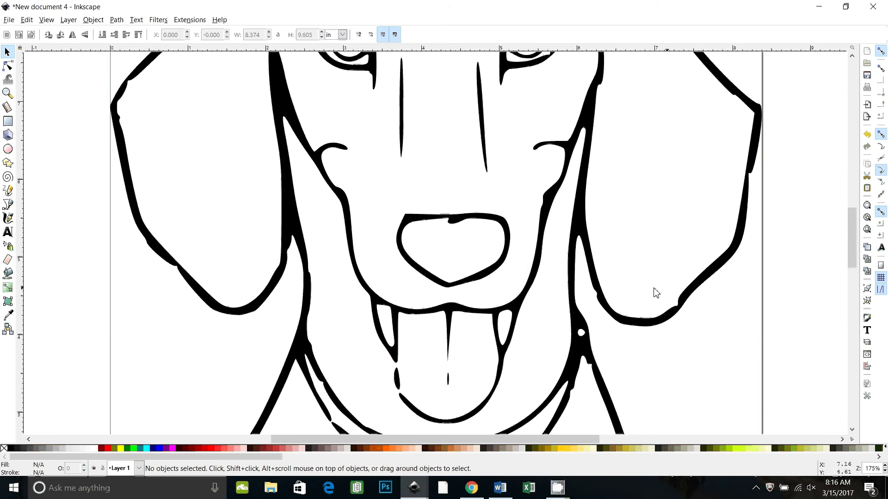
{"action": "scroll", "coordinate": [524, 279], "scroll_direction": "down", "scroll_amount": 5}
{"action": "scroll", "coordinate": [526, 282], "scroll_direction": "down", "scroll_amount": 3}
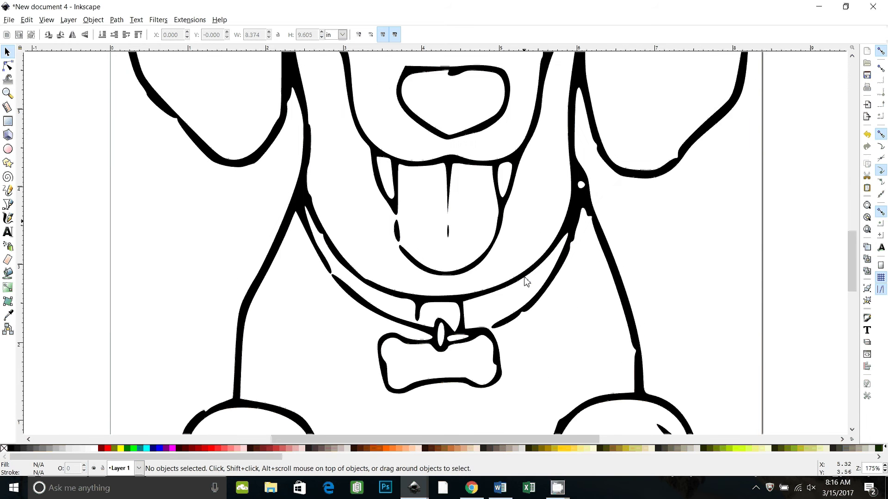
{"action": "scroll", "coordinate": [527, 281], "scroll_direction": "down", "scroll_amount": 8}
{"action": "scroll", "coordinate": [529, 279], "scroll_direction": "up", "scroll_amount": 8}
{"action": "key", "text": "plus"}
{"action": "key", "text": "plus"}
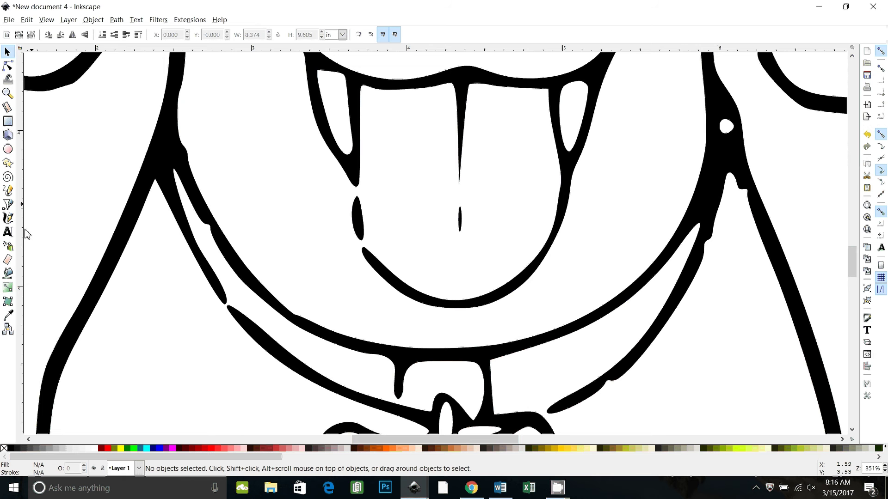
Draw a Bezier curve from the fang tip to the lower tongue line, then open Fill and Stroke
{"action": "left_click", "coordinate": [8, 203]}
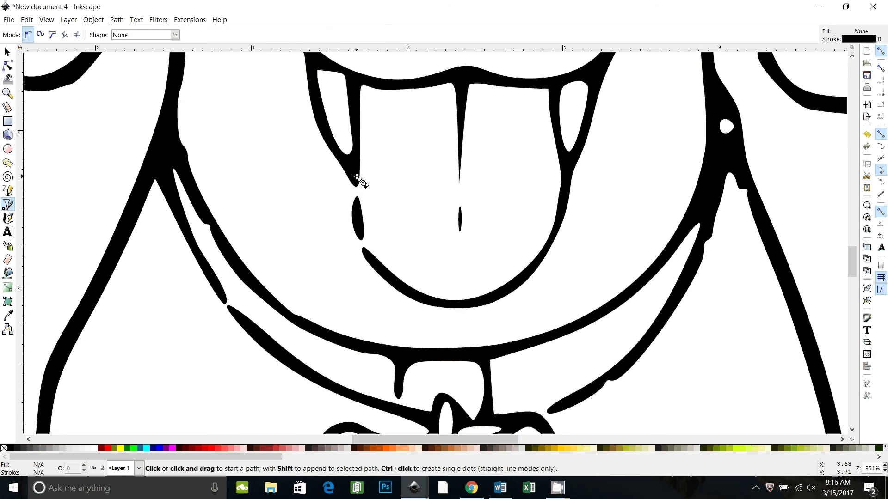
{"action": "left_click", "coordinate": [353, 175]}
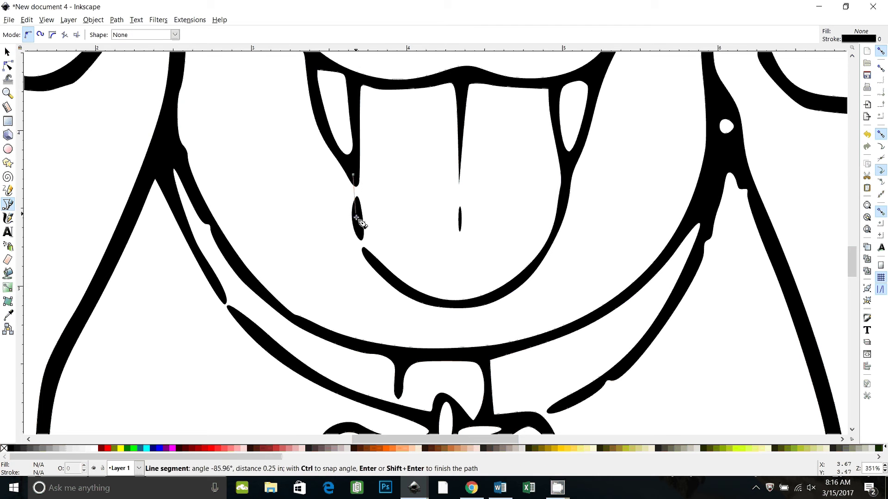
{"action": "left_click_drag", "start_coordinate": [366, 256], "coordinate": [378, 270]}
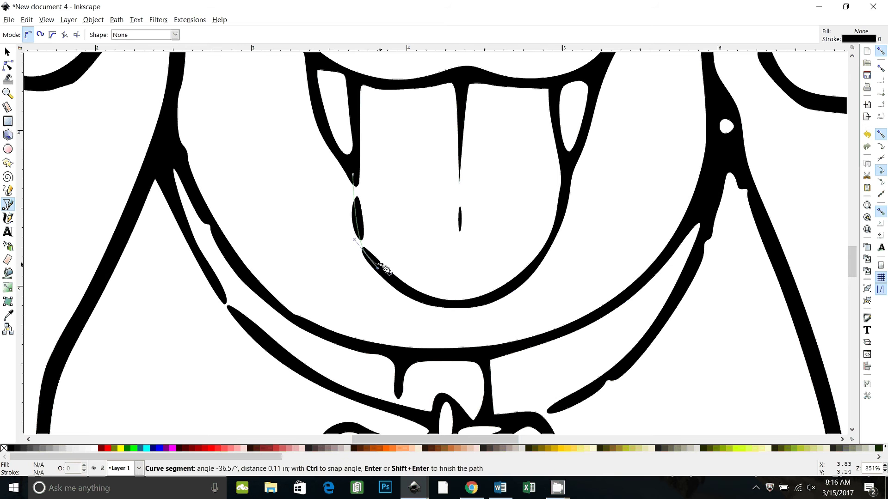
{"action": "key", "text": "Return"}
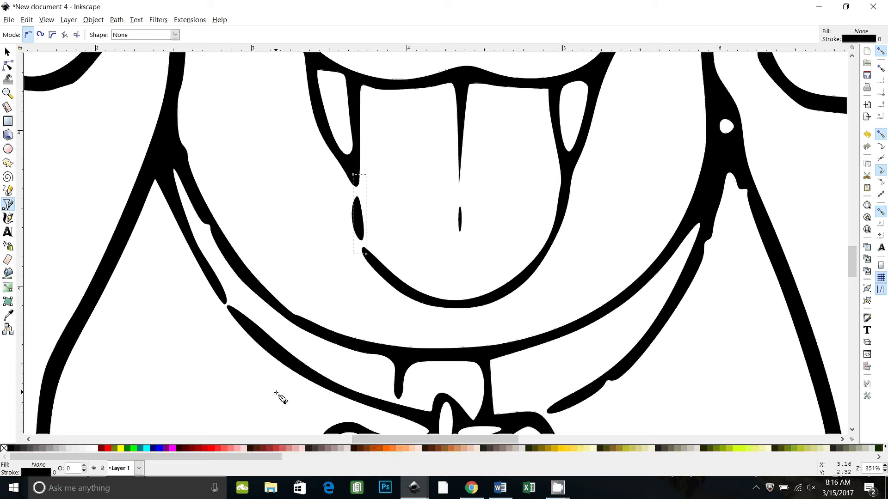
{"action": "key", "text": "ctrl+shift+f"}
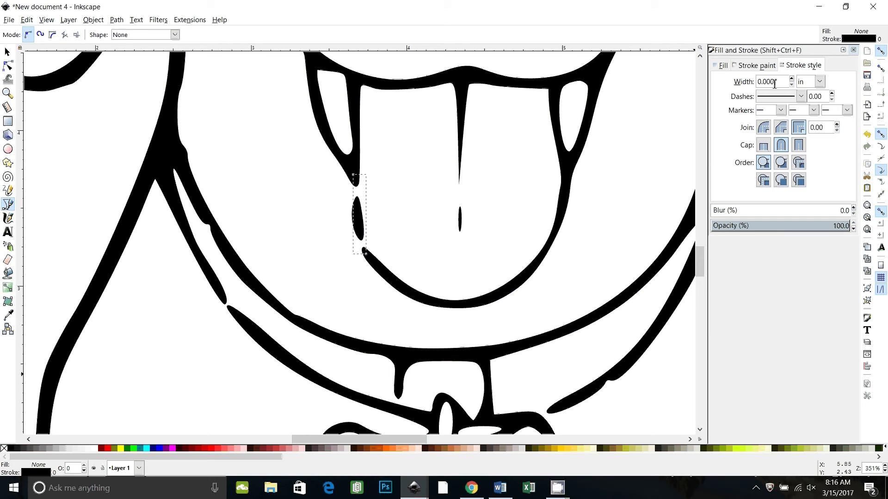
Set the bridging path's stroke width to 0.050 in
{"action": "left_click_drag", "start_coordinate": [774, 83], "coordinate": [761, 83]}
{"action": "type", "text": ".5"}
{"action": "key", "text": "Return"}
{"action": "left_click_drag", "start_coordinate": [776, 82], "coordinate": [762, 82]}
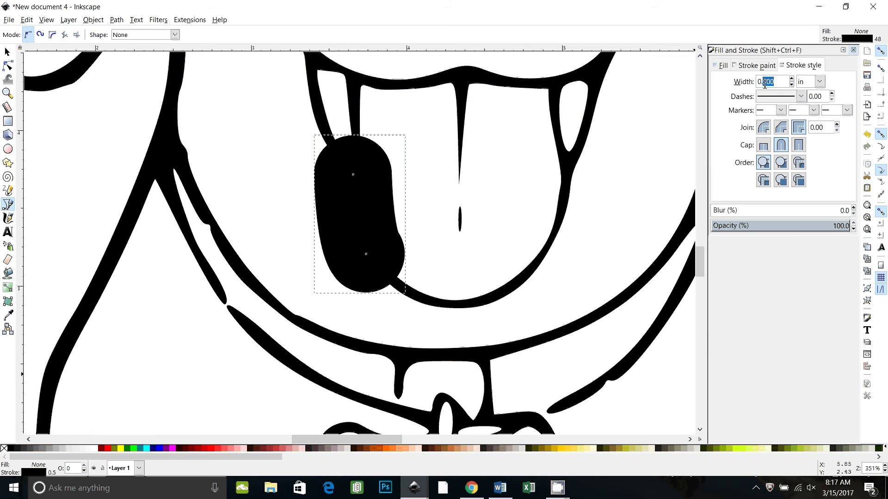
{"action": "type", "text": "8"}
{"action": "type", "text": "5"}
{"action": "key", "text": "Return"}
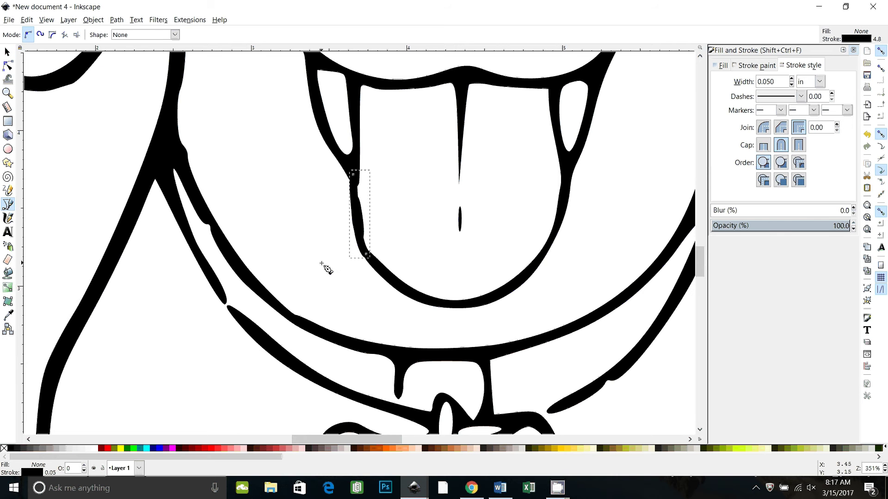
Convert the bridging line's stroke into a black-filled path with Path > Stroke to Path
{"action": "left_click", "coordinate": [8, 65]}
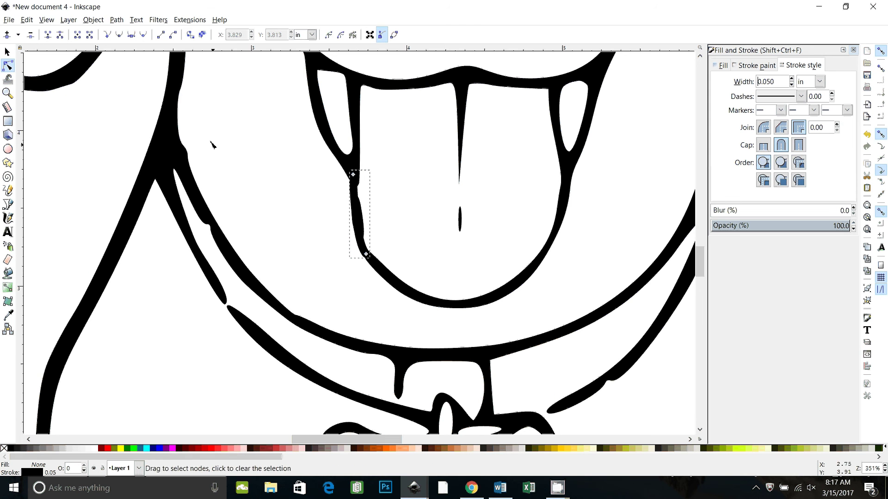
{"action": "left_click", "coordinate": [116, 19]}
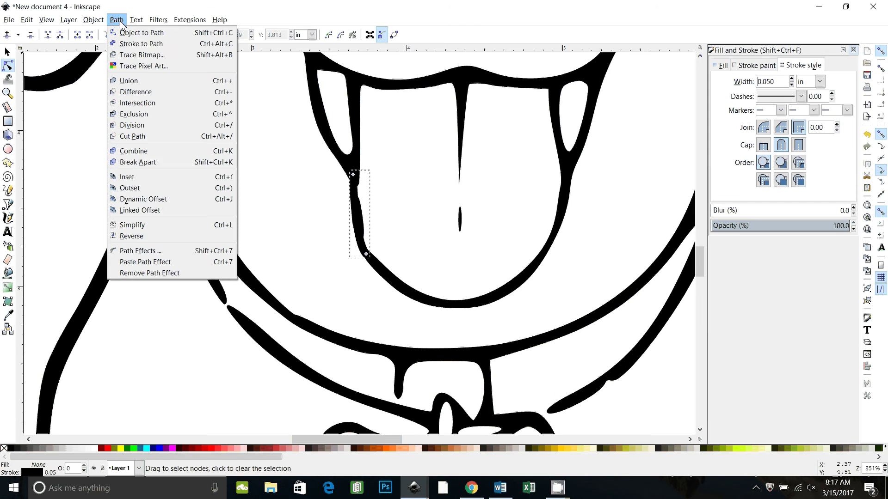
{"action": "left_click", "coordinate": [132, 45]}
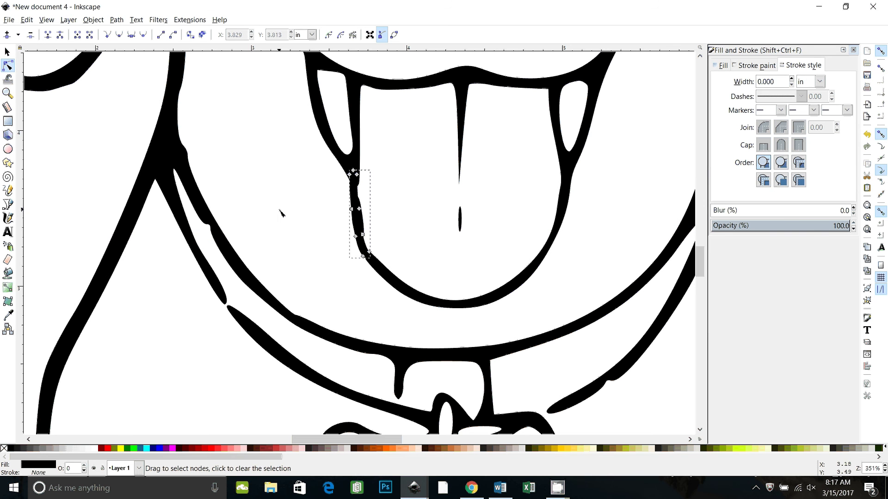
Select the dog drawing together with the tongue patch and union them into one path
{"action": "left_click", "coordinate": [7, 52]}
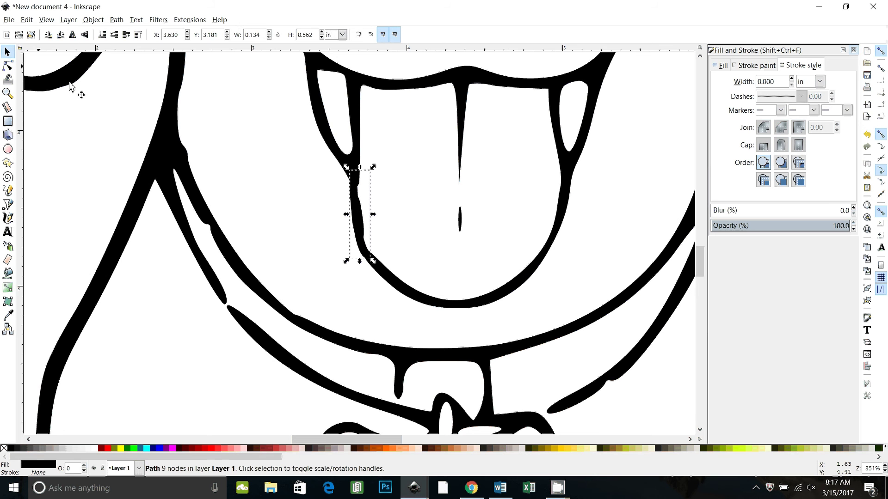
{"action": "scroll", "coordinate": [432, 276], "scroll_direction": "down", "scroll_amount": 5}
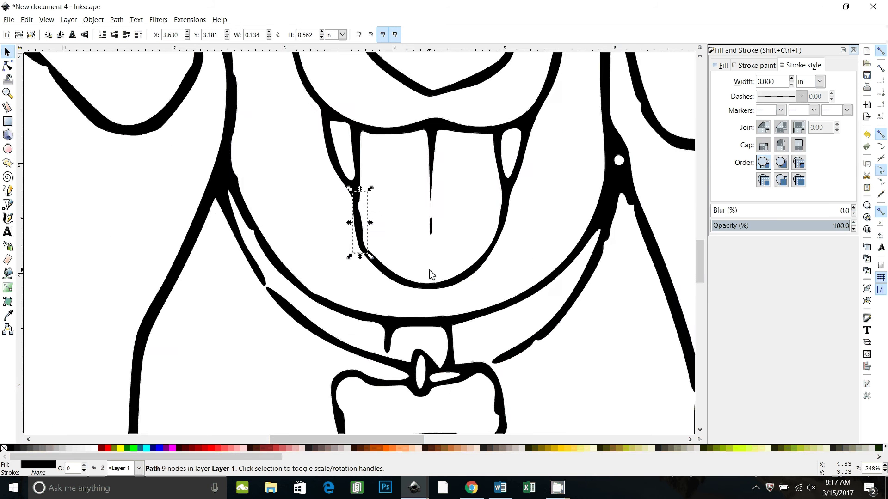
{"action": "scroll", "coordinate": [425, 320], "scroll_direction": "down", "scroll_amount": 2}
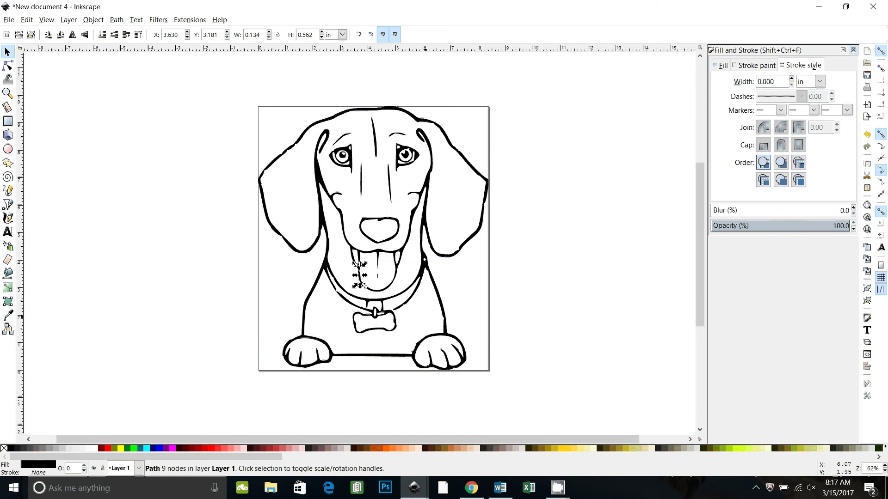
{"action": "left_click", "coordinate": [305, 148]}
{"action": "left_click", "coordinate": [489, 365], "text": "shift"}
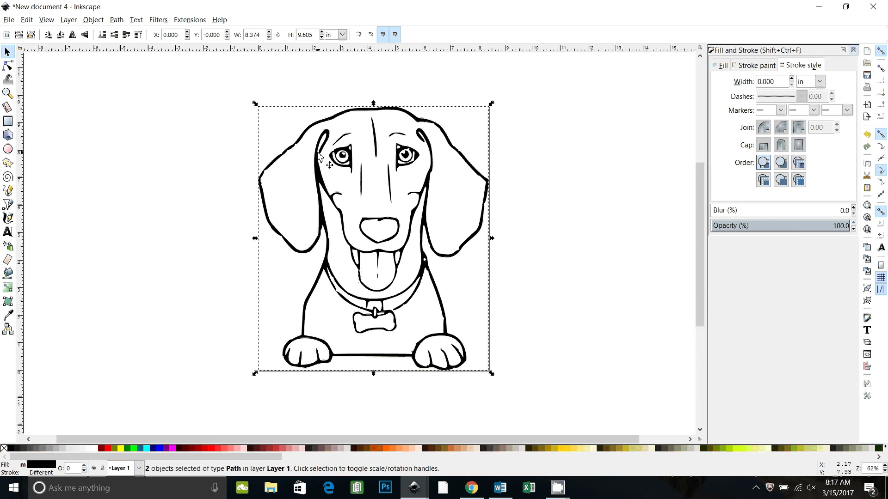
{"action": "key", "text": "ctrl+k"}
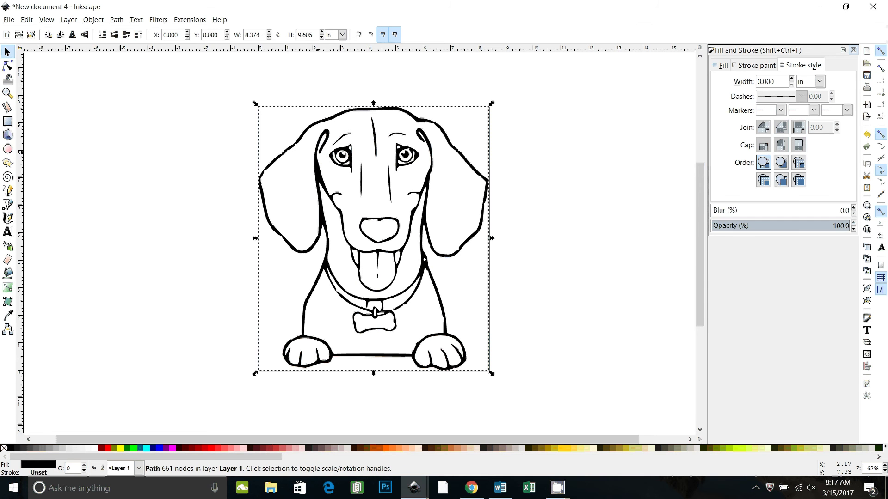
Zoom back in on the merged 661-node path and show its nodes for editing
{"action": "left_click", "coordinate": [116, 20]}
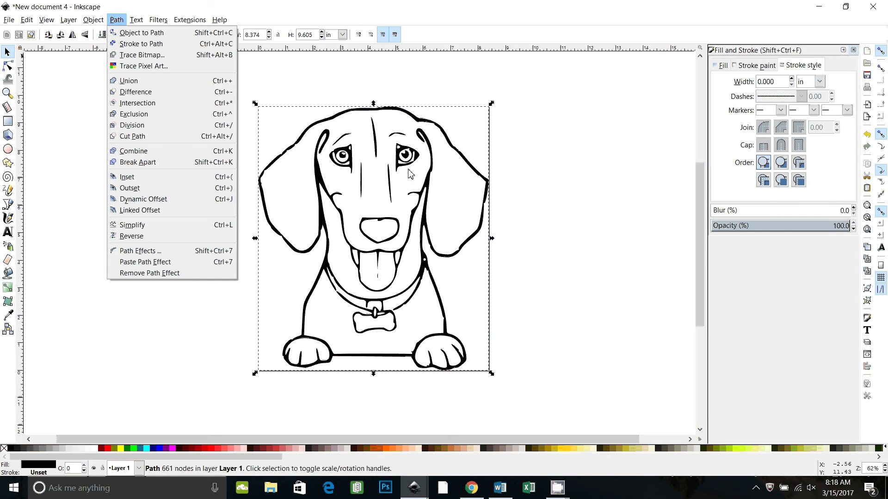
{"action": "left_click", "coordinate": [198, 385]}
{"action": "scroll", "coordinate": [227, 359], "scroll_direction": "up", "scroll_amount": 4}
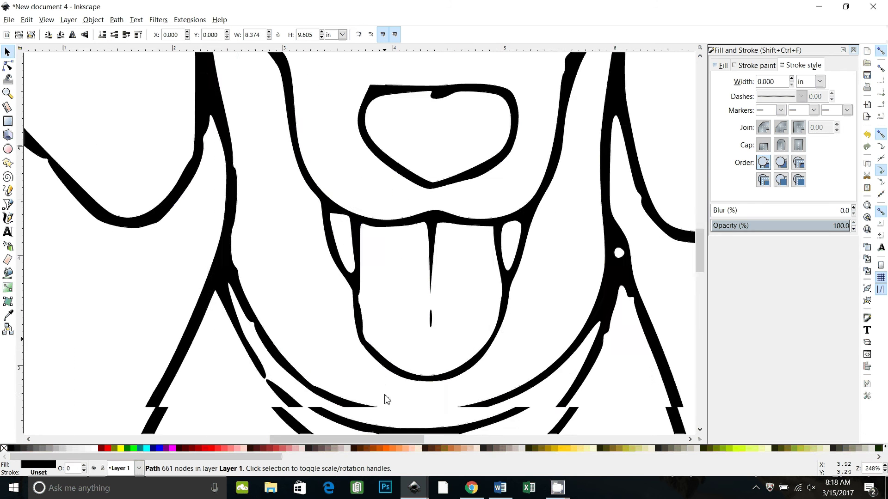
{"action": "scroll", "coordinate": [381, 388], "scroll_direction": "down", "scroll_amount": 7}
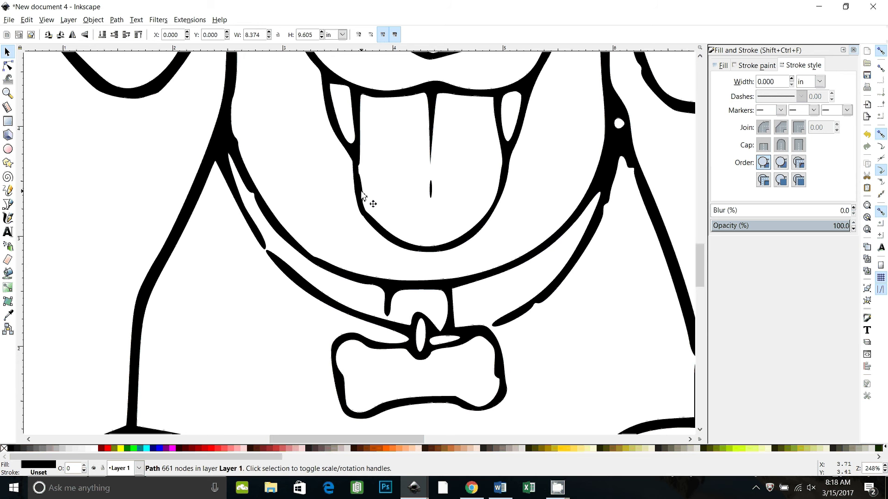
{"action": "scroll", "coordinate": [368, 204], "scroll_direction": "up", "scroll_amount": 1}
{"action": "key", "text": "n"}
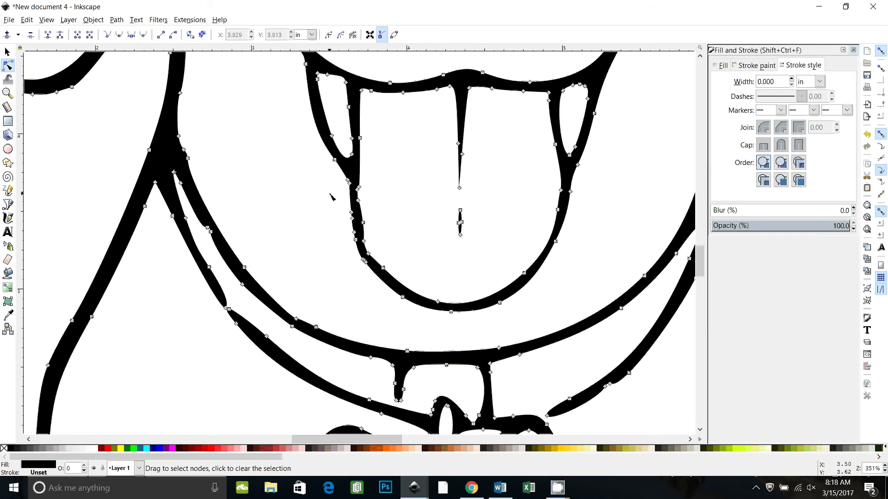
Delete the seven surplus nodes along the tongue's left edge and reshape that curve
{"action": "left_click_drag", "start_coordinate": [329, 194], "coordinate": [385, 250]}
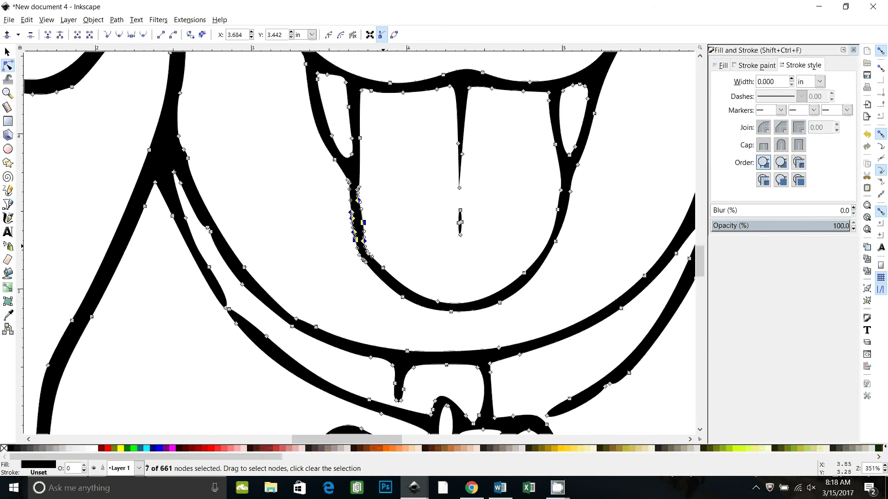
{"action": "key", "text": "Delete"}
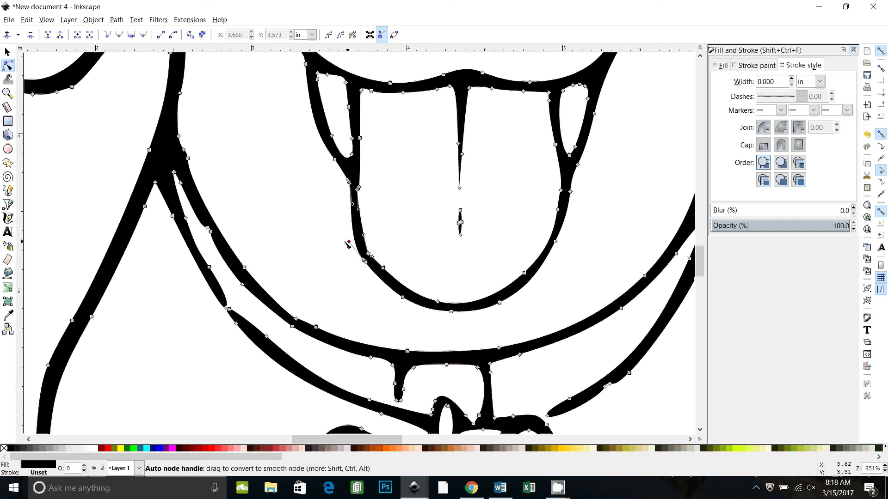
{"action": "left_click_drag", "start_coordinate": [351, 244], "coordinate": [350, 237]}
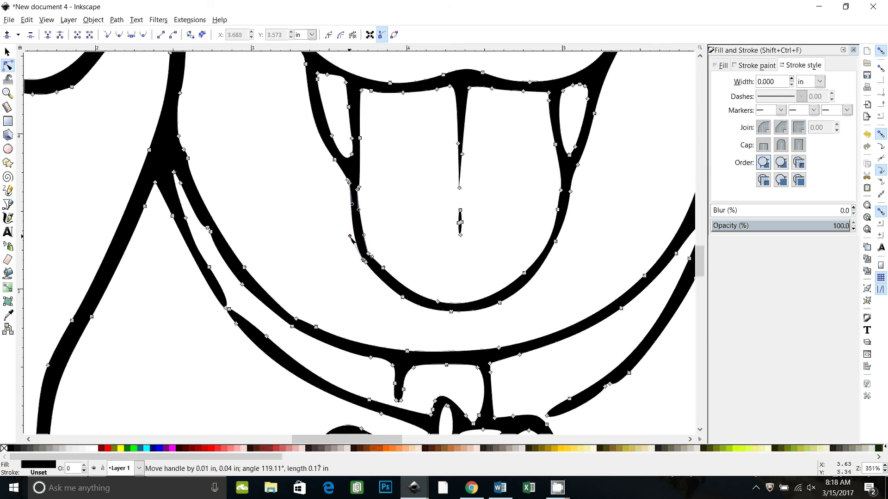
{"action": "left_click", "coordinate": [368, 253]}
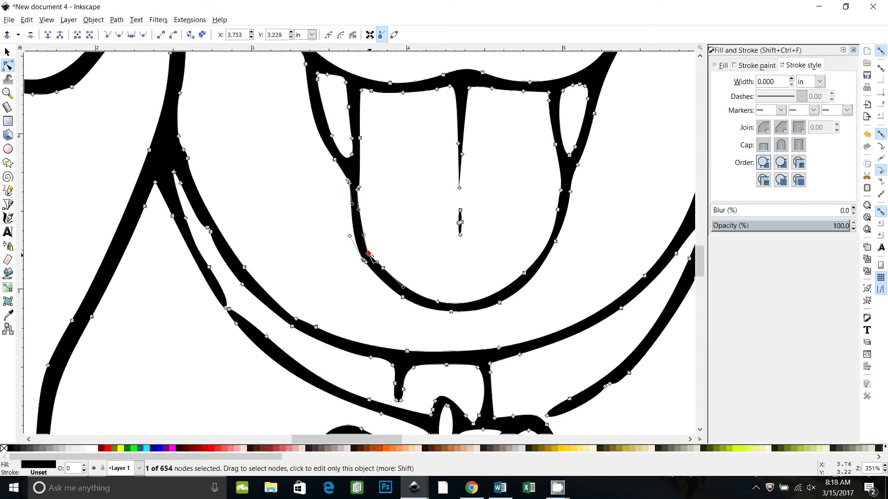
Clear the selection and scroll down to the next area of the drawing
{"action": "left_click", "coordinate": [357, 325]}
{"action": "left_click", "coordinate": [352, 266]}
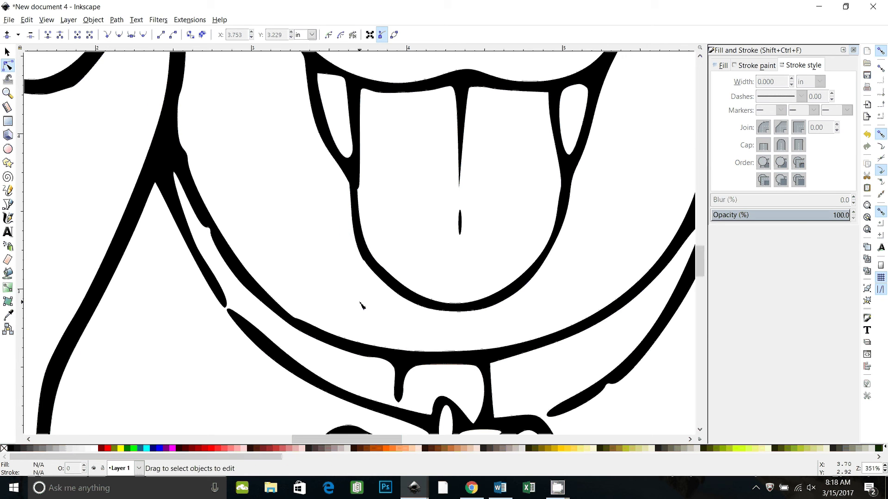
{"action": "scroll", "coordinate": [352, 290], "scroll_direction": "down", "scroll_amount": 2}
{"action": "scroll", "coordinate": [353, 290], "scroll_direction": "down", "scroll_amount": 2}
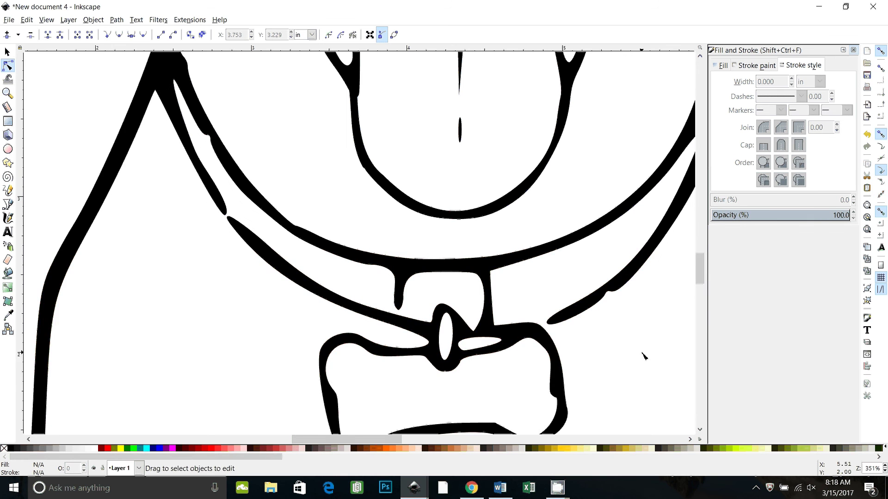
{"action": "scroll", "coordinate": [555, 338], "scroll_direction": "right", "scroll_amount": 4}
{"action": "scroll", "coordinate": [555, 338], "scroll_direction": "down", "scroll_amount": 2}
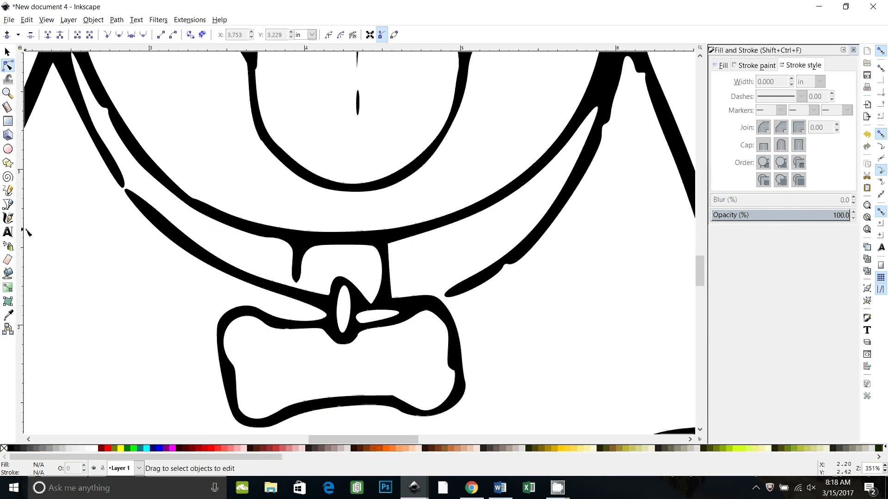
Draw a short line across the gap in the left curve above the collar and convert it to a fill
{"action": "left_click", "coordinate": [7, 204]}
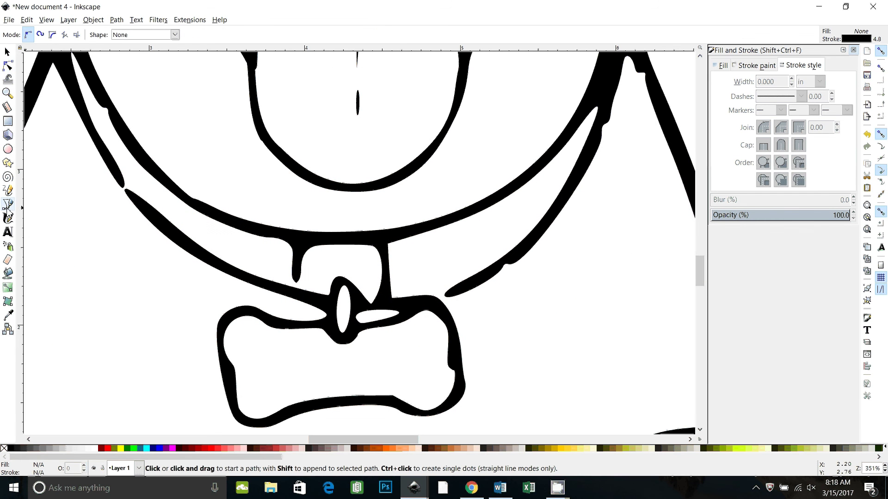
{"action": "left_click", "coordinate": [113, 171]}
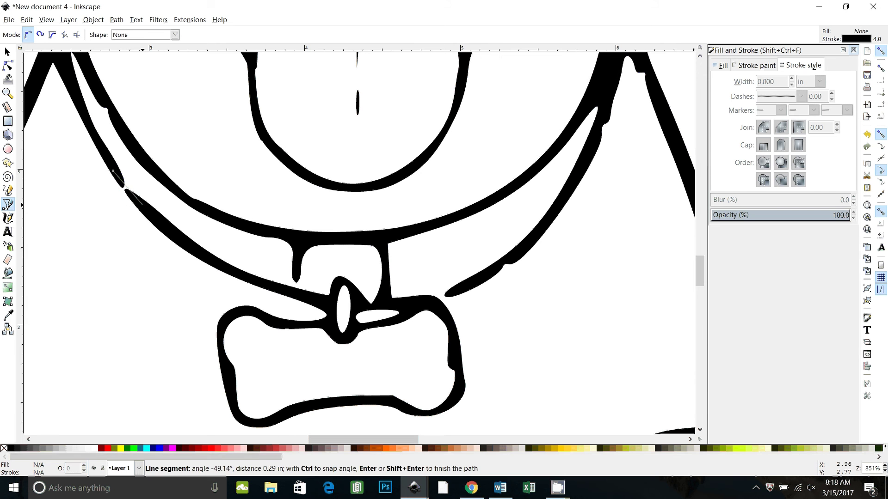
{"action": "double_click", "coordinate": [143, 207]}
{"action": "left_click", "coordinate": [117, 20]}
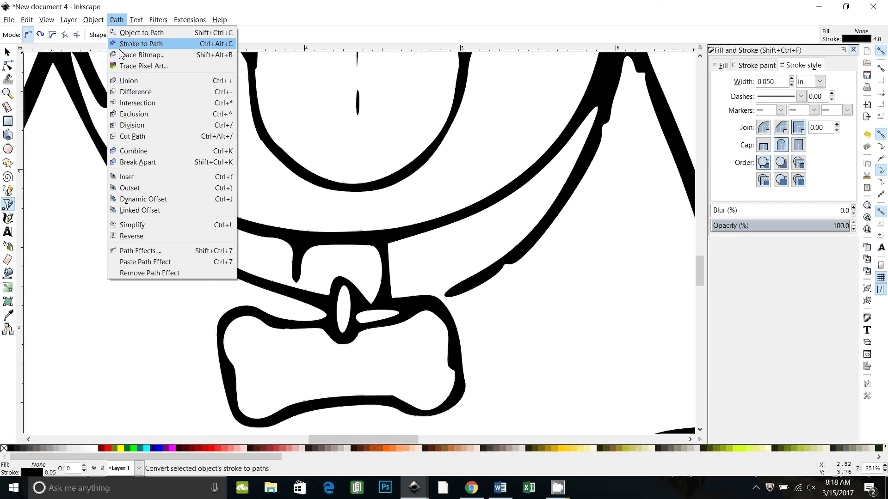
{"action": "left_click", "coordinate": [125, 48]}
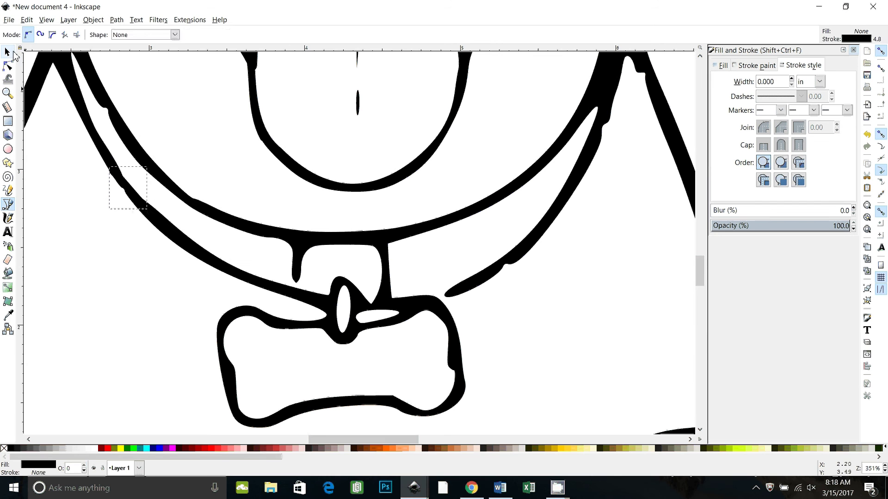
Union the patch with the drawing into one path and check the repaired curve's nodes
{"action": "left_click", "coordinate": [8, 52]}
{"action": "key", "text": "ctrl+a"}
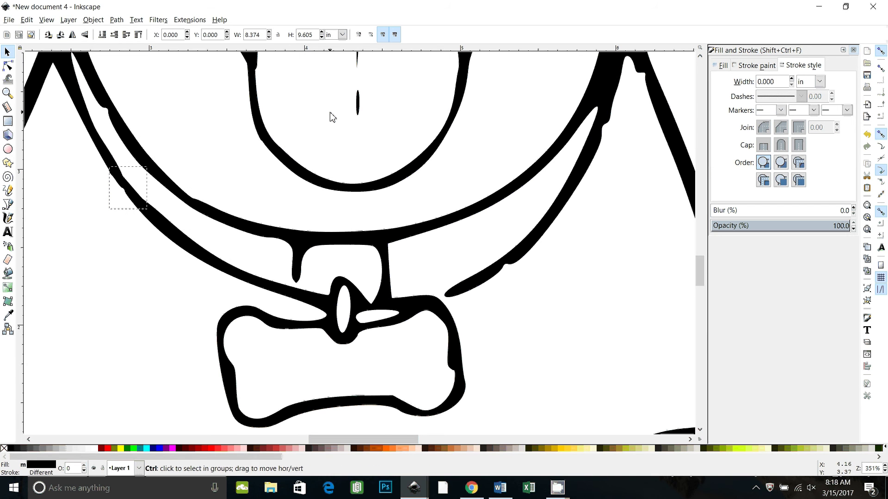
{"action": "key", "text": "ctrl+plus"}
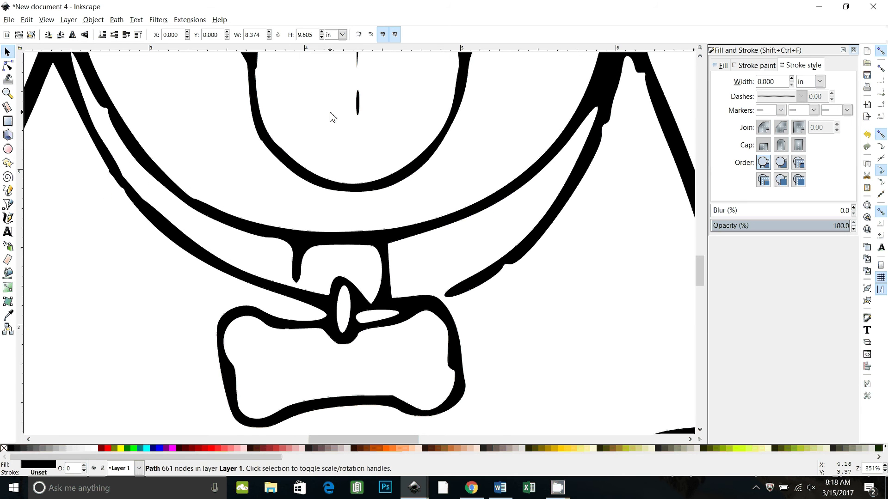
{"action": "key", "text": "n"}
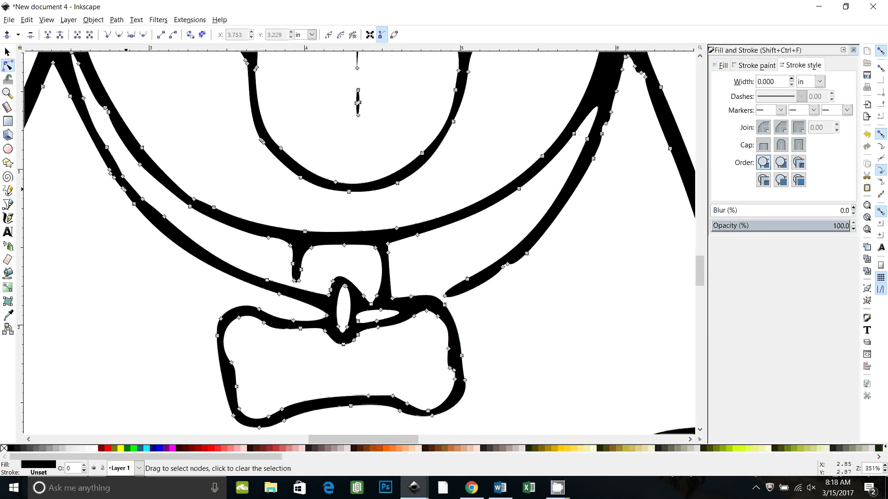
{"action": "left_click_drag", "start_coordinate": [90, 161], "coordinate": [131, 199]}
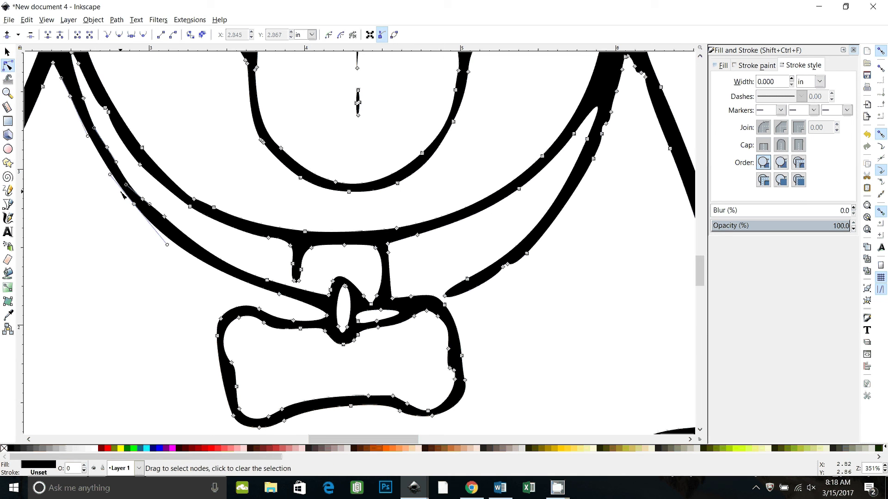
{"action": "left_click", "coordinate": [103, 262]}
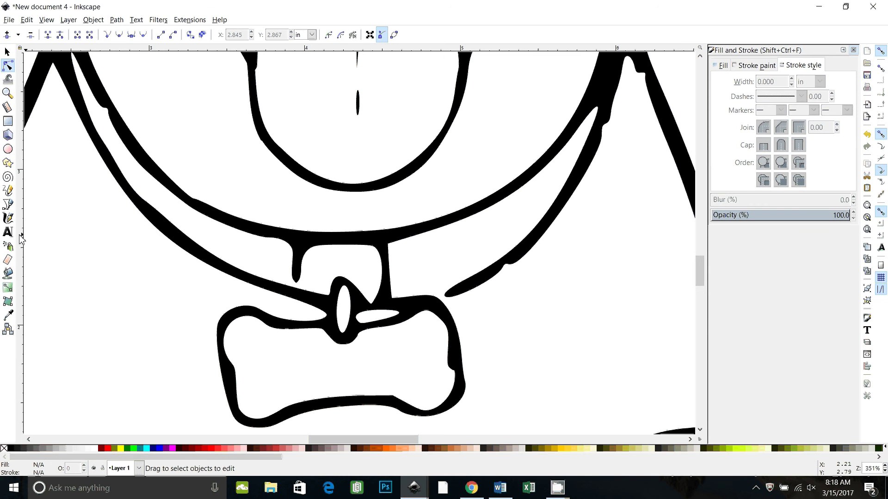
Bridge the gap beside the collar's left drip with a filled line and union it with the outline
{"action": "left_click", "coordinate": [8, 204]}
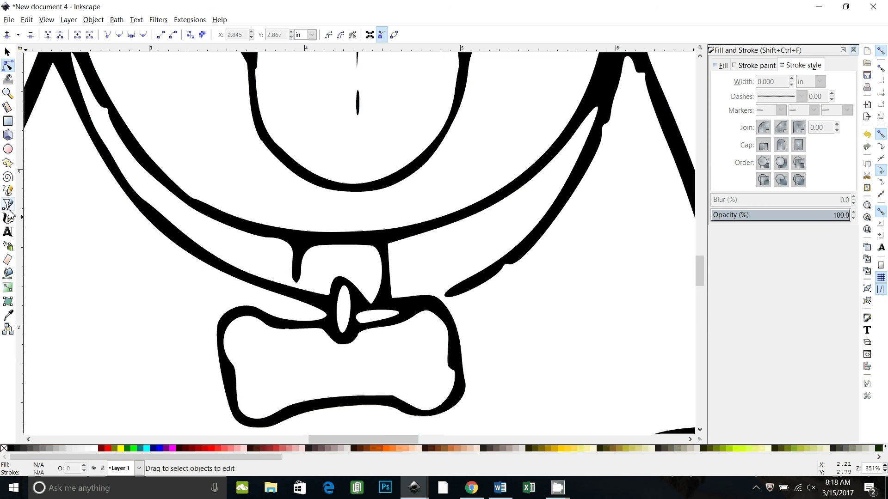
{"action": "left_click", "coordinate": [296, 270]}
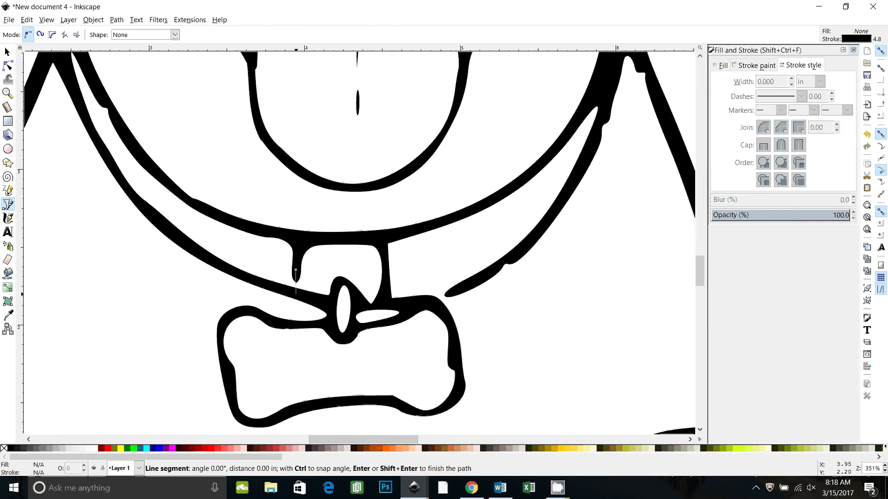
{"action": "double_click", "coordinate": [296, 293]}
{"action": "left_click", "coordinate": [116, 19]}
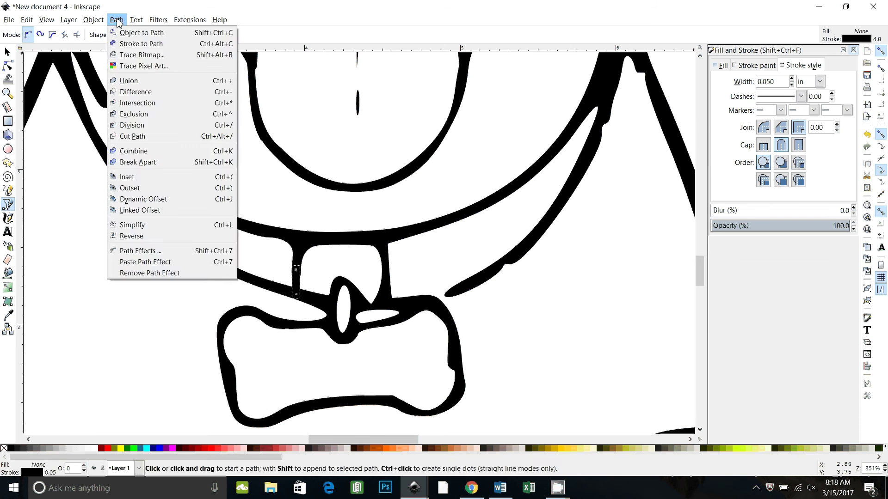
{"action": "left_click", "coordinate": [141, 44]}
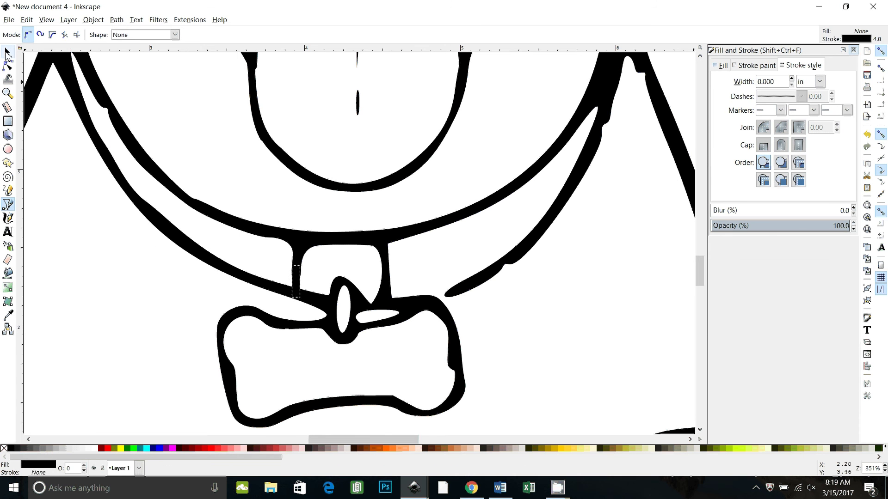
{"action": "left_click", "coordinate": [7, 53]}
{"action": "left_click", "coordinate": [260, 239], "text": "shift"}
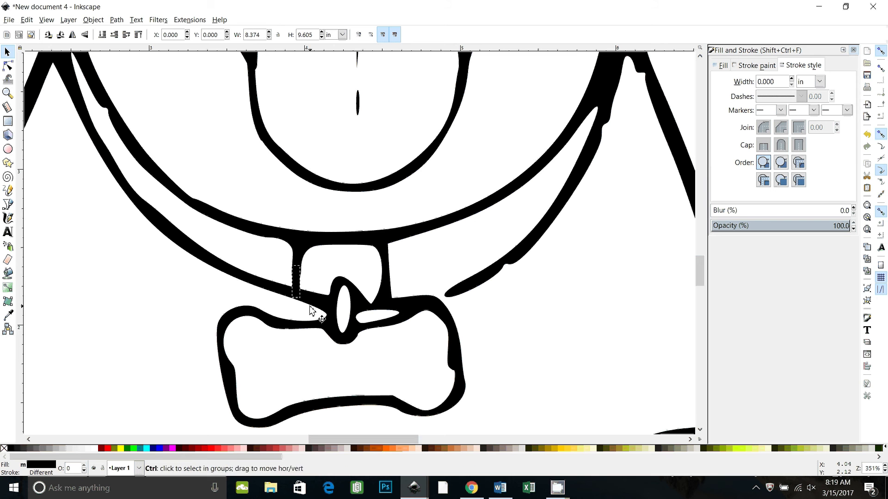
{"action": "key", "text": "ctrl+plus"}
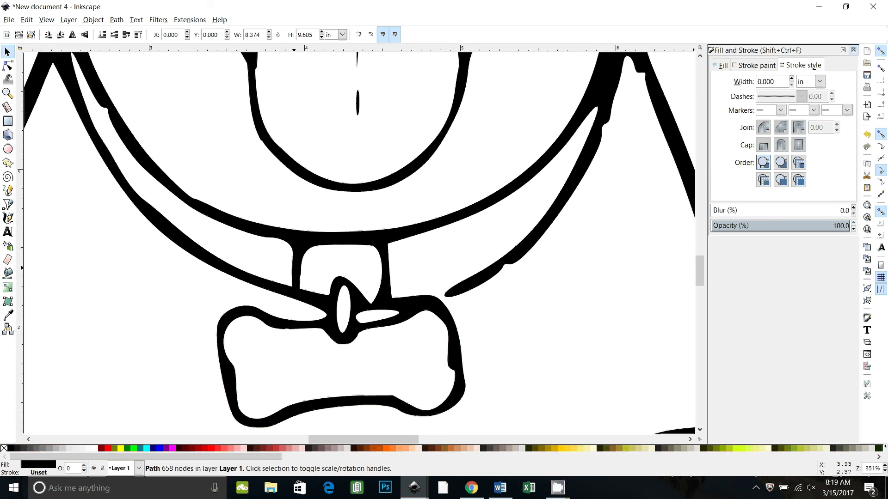
Reshape the curve at the collar's left edge with node handles and turn snapping off
{"action": "key", "text": "n"}
{"action": "left_click_drag", "start_coordinate": [304, 280], "coordinate": [278, 249]}
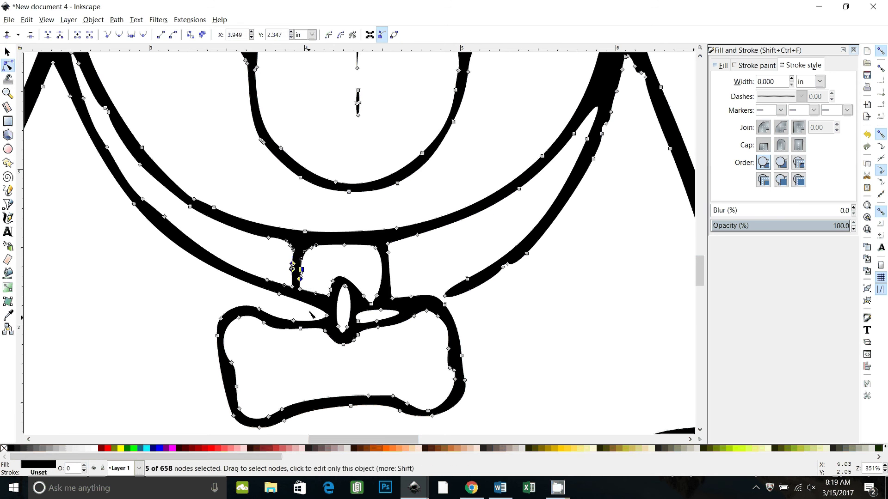
{"action": "left_click", "coordinate": [304, 254]}
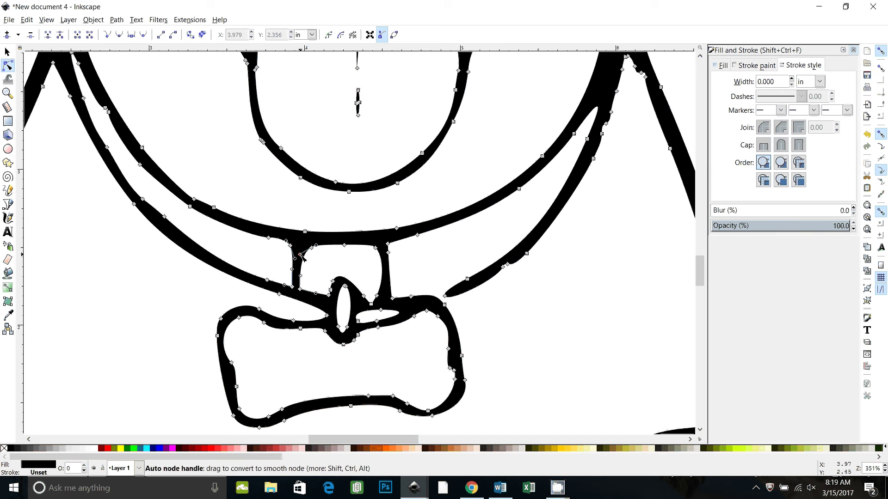
{"action": "left_click_drag", "start_coordinate": [302, 252], "coordinate": [300, 243]}
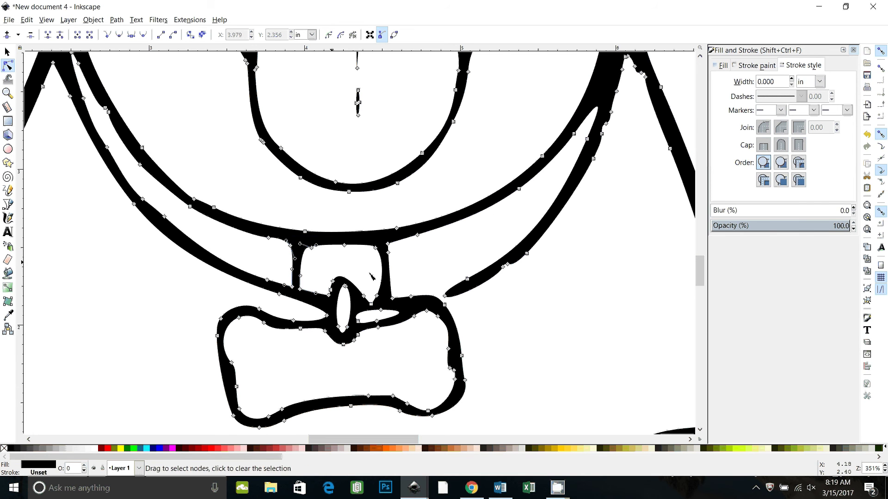
{"action": "left_click", "coordinate": [880, 54]}
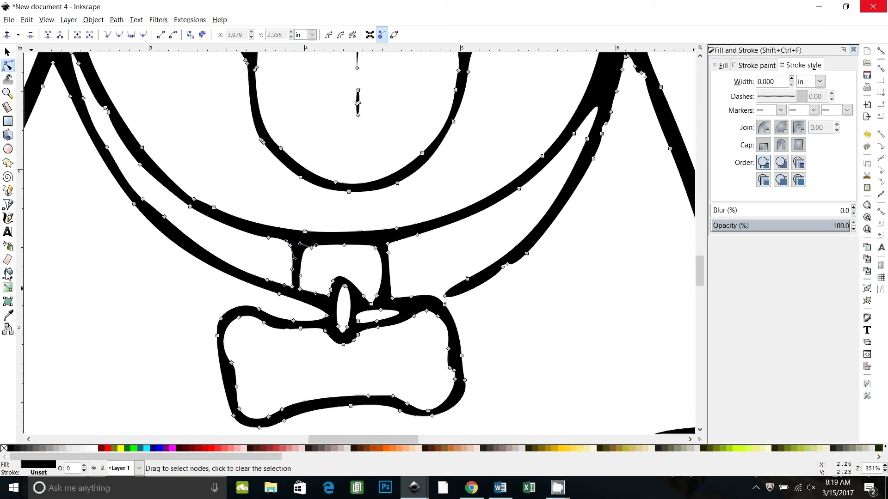
Draw a short line across the gap near the collar's right strap and convert it to a fill
{"action": "left_click", "coordinate": [9, 206]}
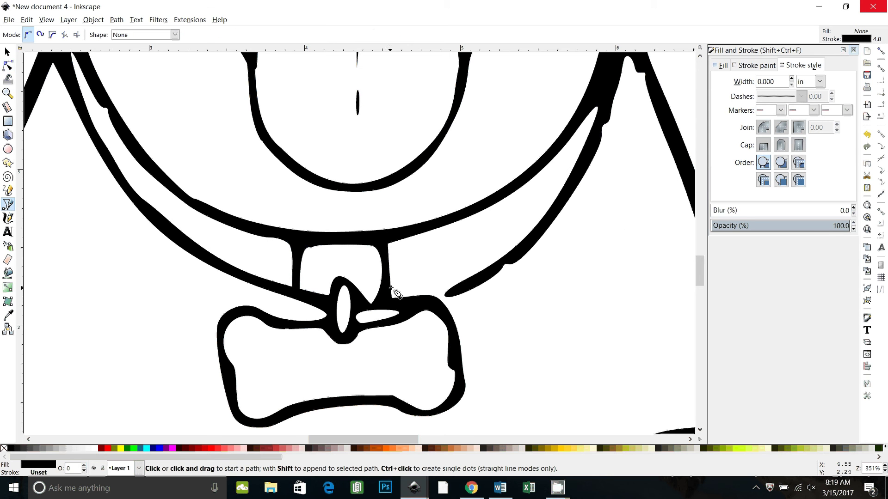
{"action": "left_click", "coordinate": [453, 293]}
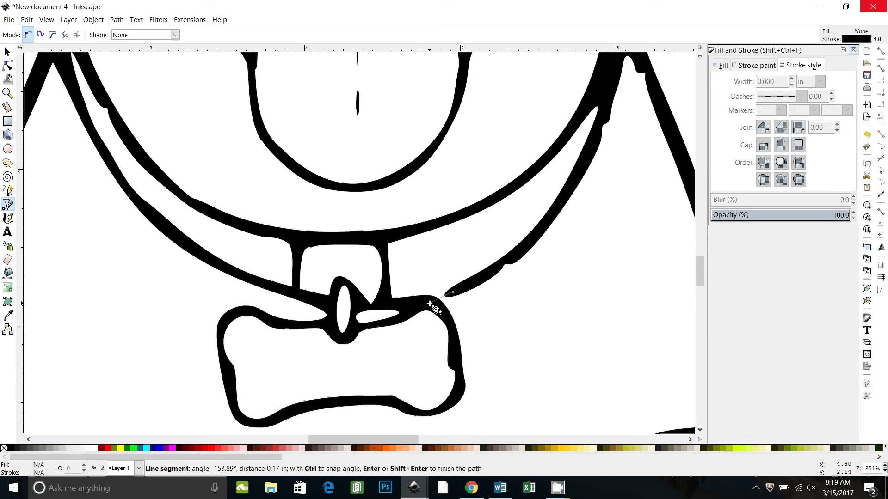
{"action": "double_click", "coordinate": [430, 304]}
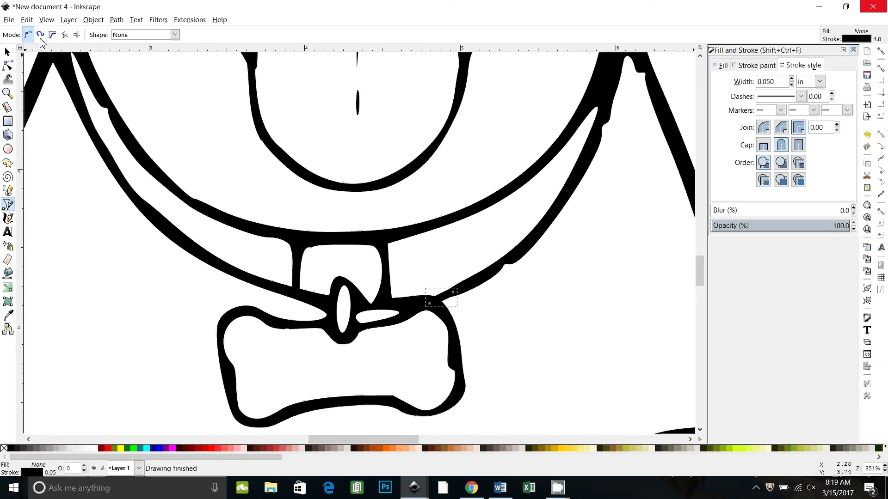
{"action": "left_click", "coordinate": [117, 20]}
{"action": "left_click", "coordinate": [139, 41]}
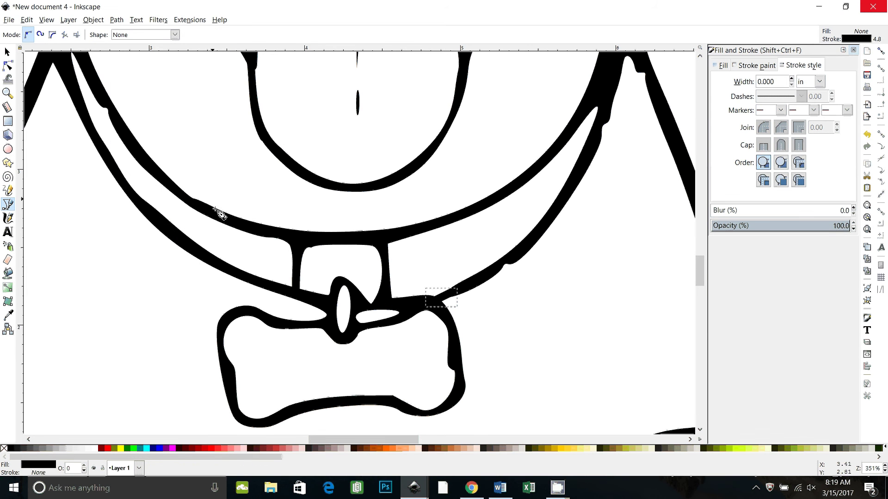
Union the connector with the dog drawing into a single 657-node path
{"action": "key", "text": "space"}
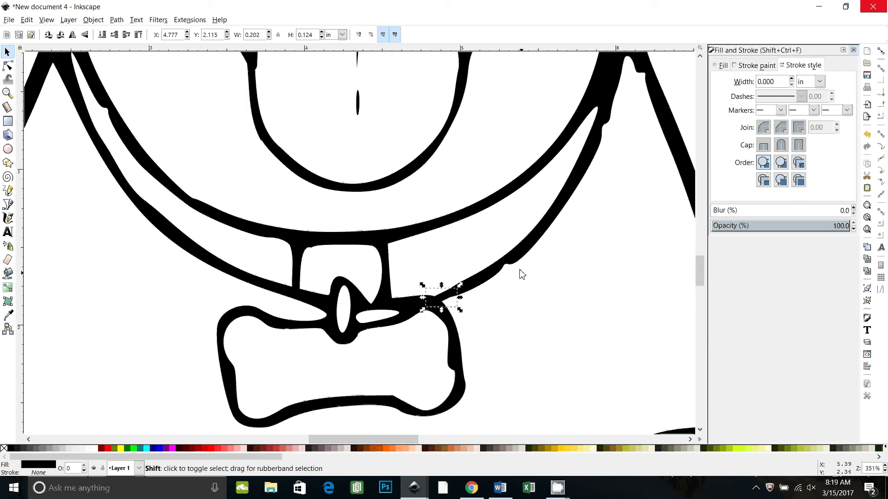
{"action": "left_click", "coordinate": [513, 276], "text": "shift"}
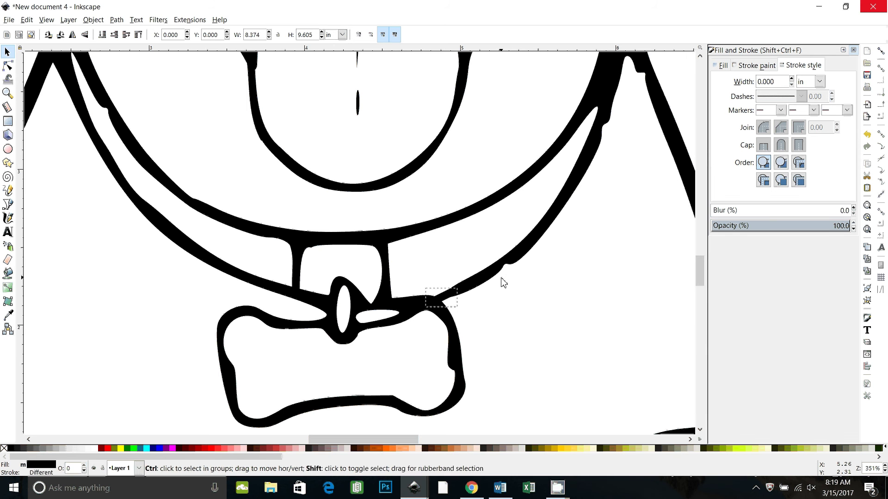
{"action": "key", "text": "ctrl+plus"}
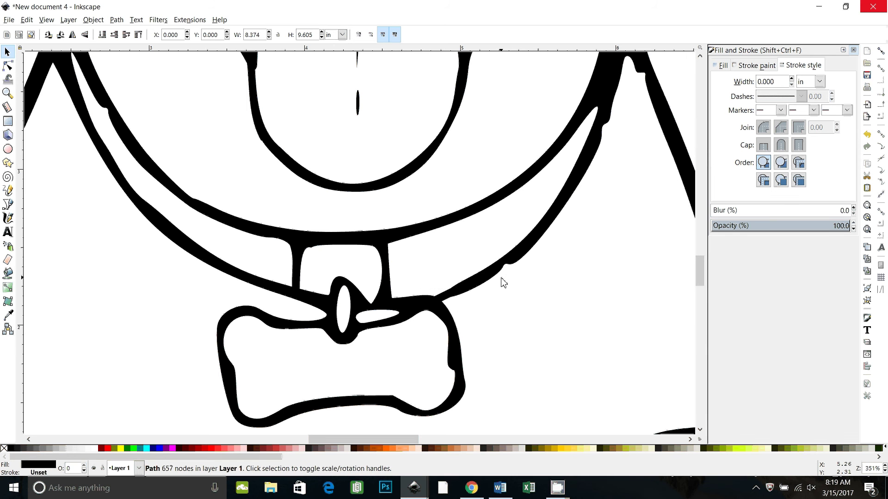
Delete the four nodes of the small white hole where the right jaw line meets the neck
{"action": "key", "text": "n"}
{"action": "left_click", "coordinate": [458, 301]}
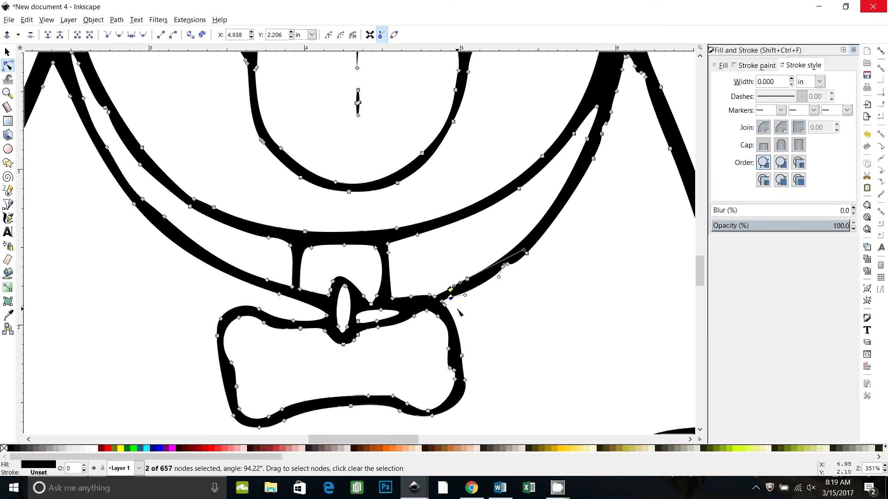
{"action": "scroll", "coordinate": [541, 372], "scroll_direction": "up", "scroll_amount": 6}
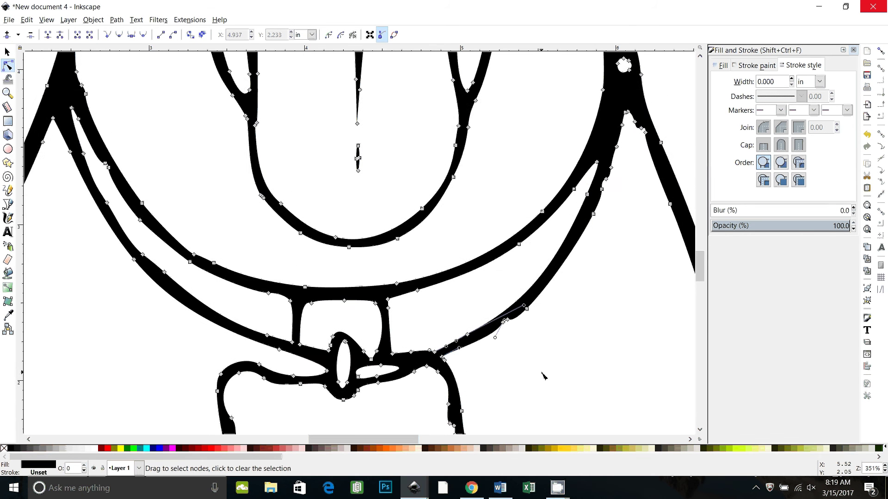
{"action": "scroll", "coordinate": [544, 376], "scroll_direction": "up", "scroll_amount": 5}
{"action": "scroll", "coordinate": [412, 310], "scroll_direction": "right", "scroll_amount": 10}
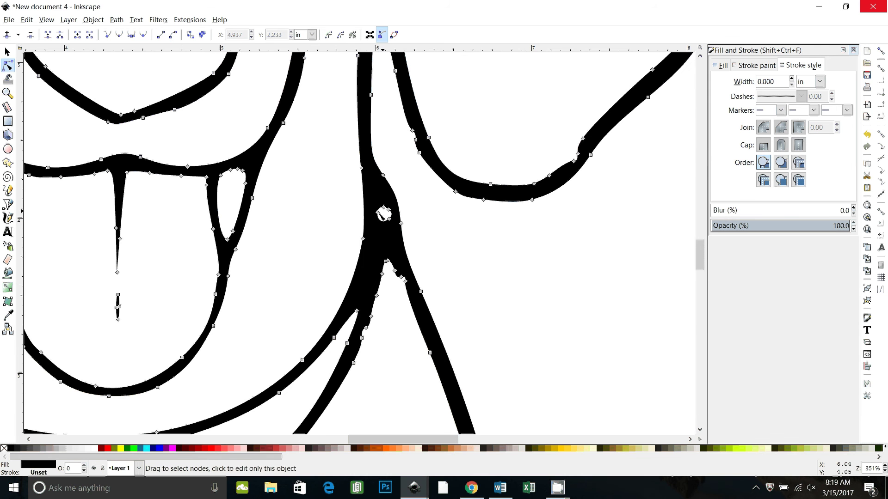
{"action": "left_click_drag", "start_coordinate": [371, 202], "coordinate": [401, 241]}
{"action": "key", "text": "Delete"}
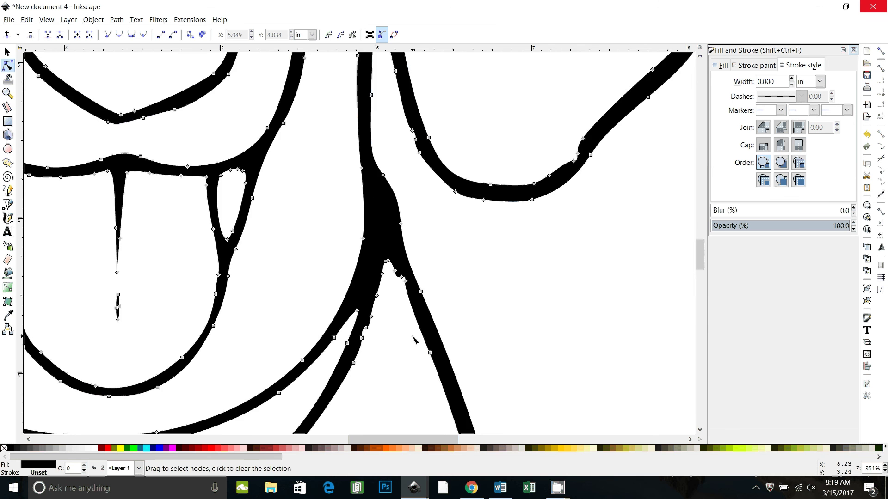
{"action": "key", "text": "minus"}
{"action": "key", "text": "minus"}
{"action": "key", "text": "minus"}
{"action": "key", "text": "minus"}
{"action": "scroll", "coordinate": [74, 329], "scroll_direction": "down", "scroll_amount": 1}
{"action": "scroll", "coordinate": [74, 329], "scroll_direction": "up", "scroll_amount": 1}
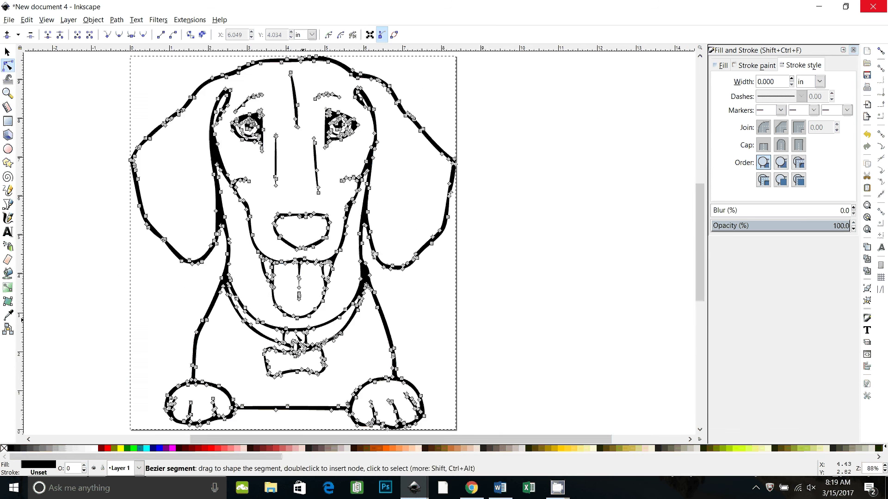
{"action": "key", "text": "plus"}
{"action": "scroll", "coordinate": [74, 329], "scroll_direction": "up", "scroll_amount": 1}
{"action": "left_click", "coordinate": [7, 51]}
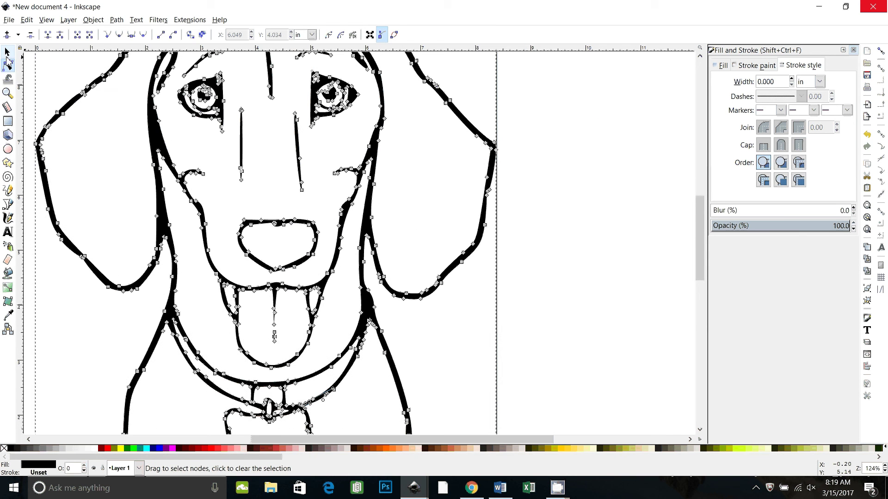
{"action": "left_click_drag", "start_coordinate": [323, 297], "coordinate": [403, 316]}
{"action": "key", "text": "ctrl+z"}
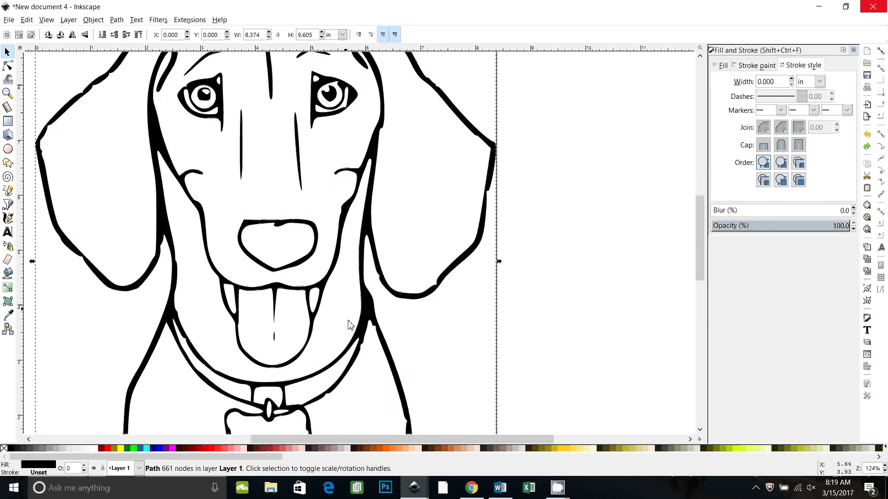
{"action": "scroll", "coordinate": [508, 353], "scroll_direction": "down", "scroll_amount": 6}
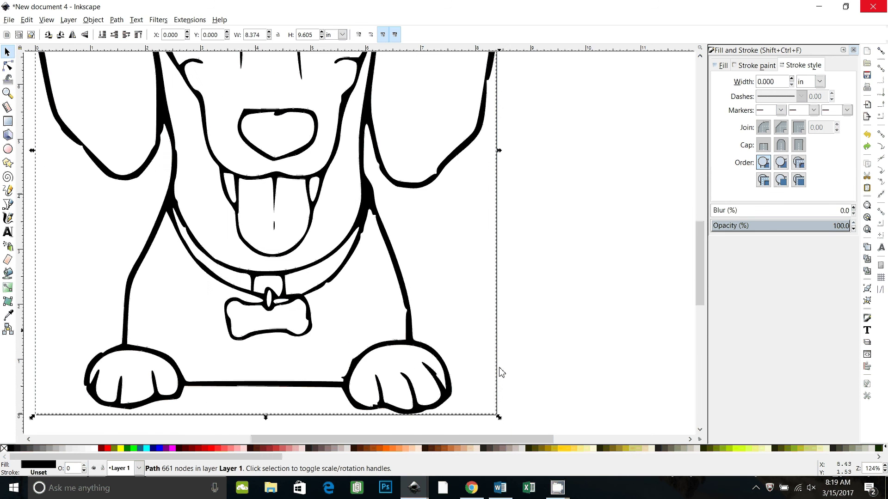
{"action": "scroll", "coordinate": [498, 371], "scroll_direction": "up", "scroll_amount": 1}
{"action": "scroll", "coordinate": [498, 371], "scroll_direction": "down", "scroll_amount": 1}
{"action": "scroll", "coordinate": [535, 370], "scroll_direction": "up", "scroll_amount": 8}
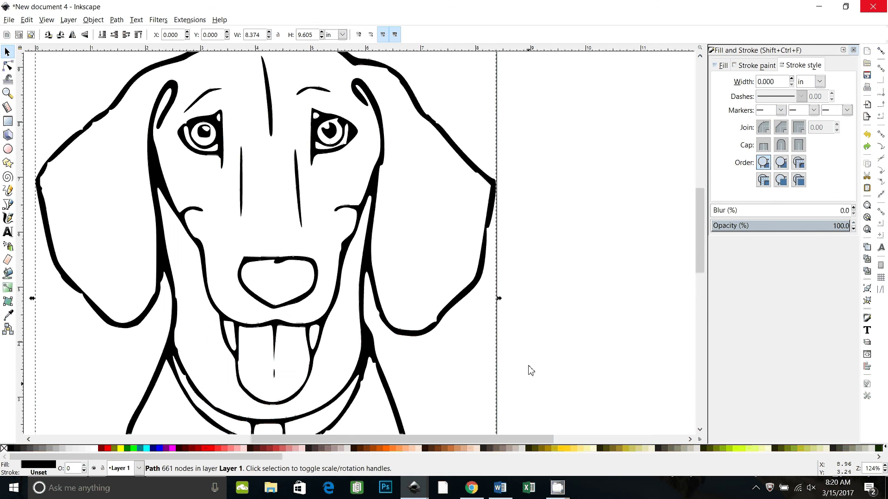
{"action": "key", "text": "minus"}
{"action": "key", "text": "5"}
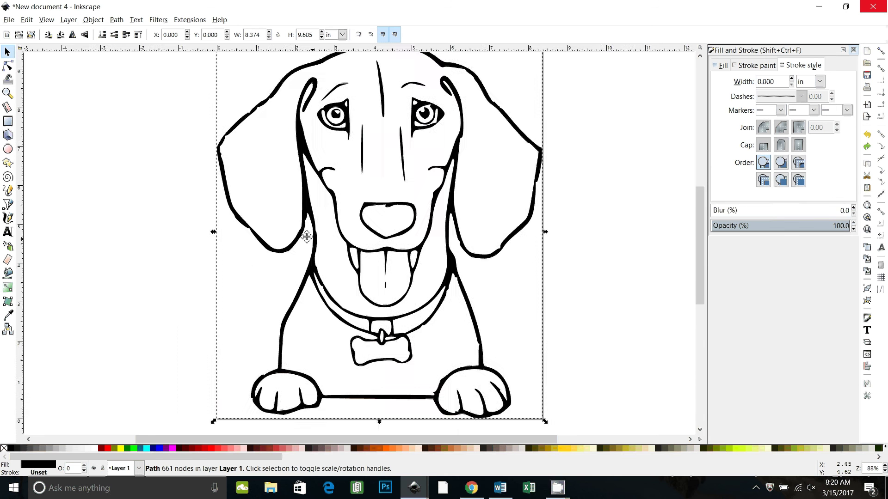
{"action": "left_click_drag", "start_coordinate": [307, 236], "coordinate": [285, 249]}
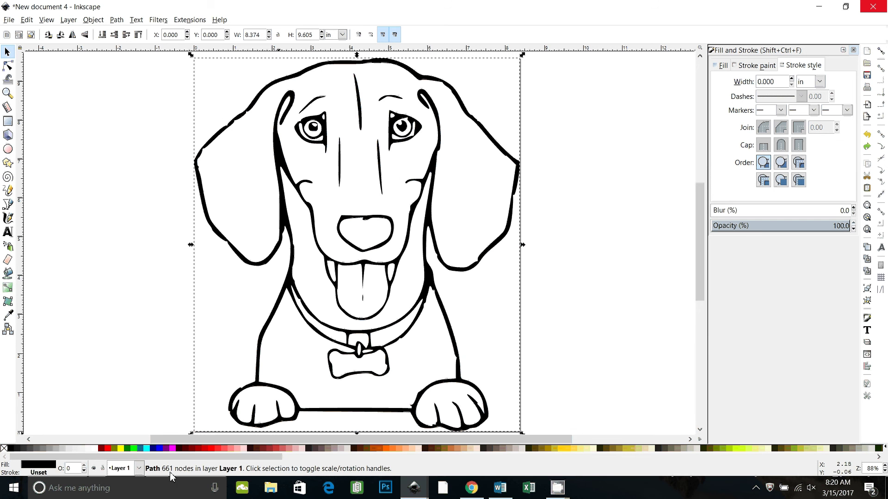
{"action": "left_click", "coordinate": [344, 280]}
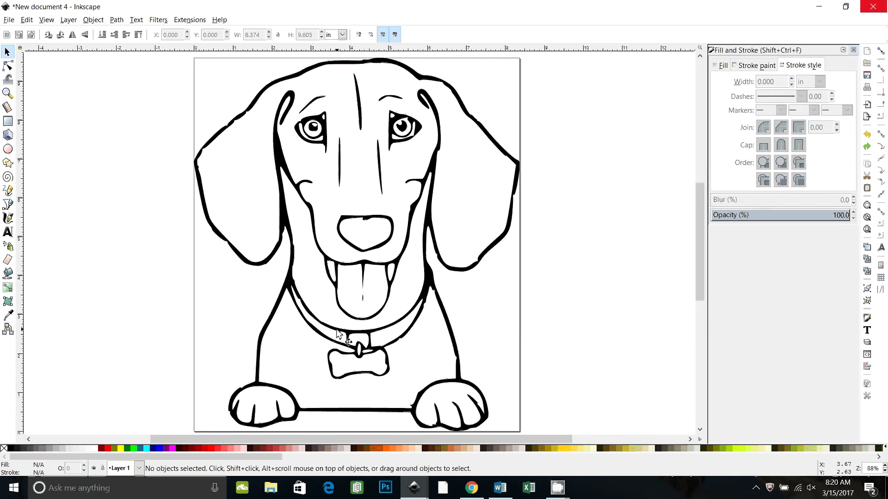
{"action": "double_click", "coordinate": [344, 264]}
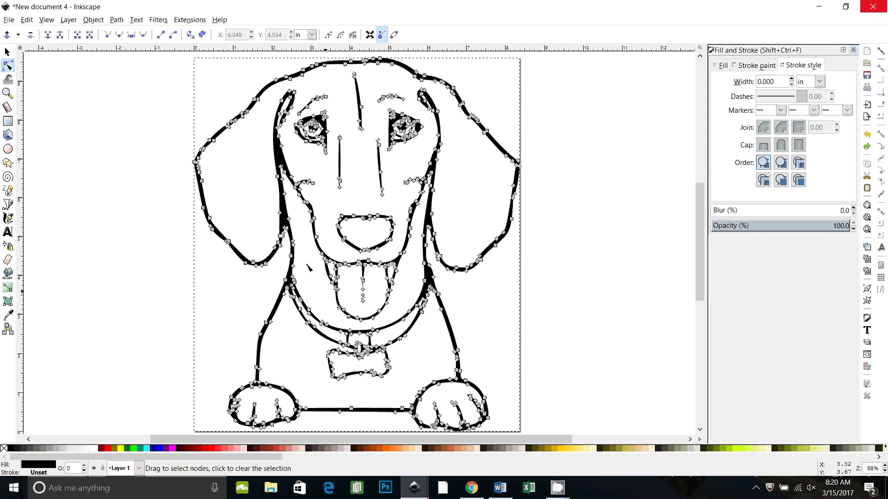
{"action": "key", "text": "plus"}
{"action": "key", "text": "plus"}
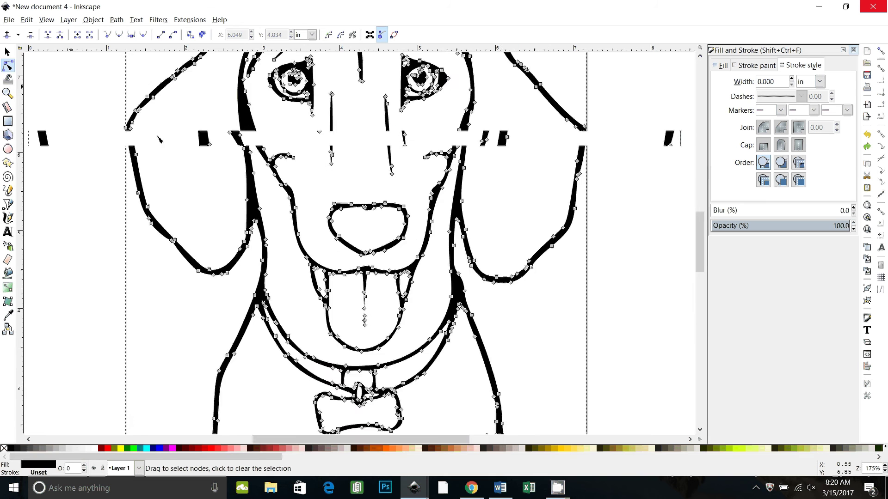
{"action": "scroll", "coordinate": [149, 223], "scroll_direction": "up", "scroll_amount": 6}
{"action": "key", "text": "minus"}
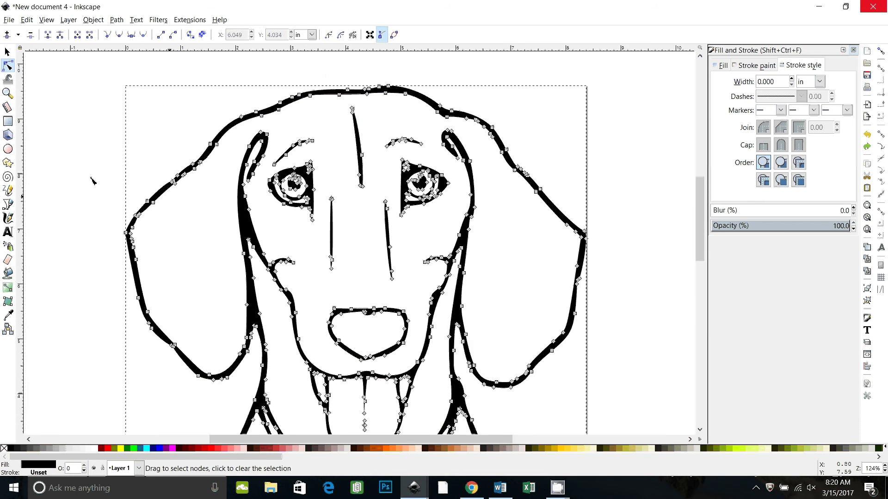
{"action": "key", "text": "plus"}
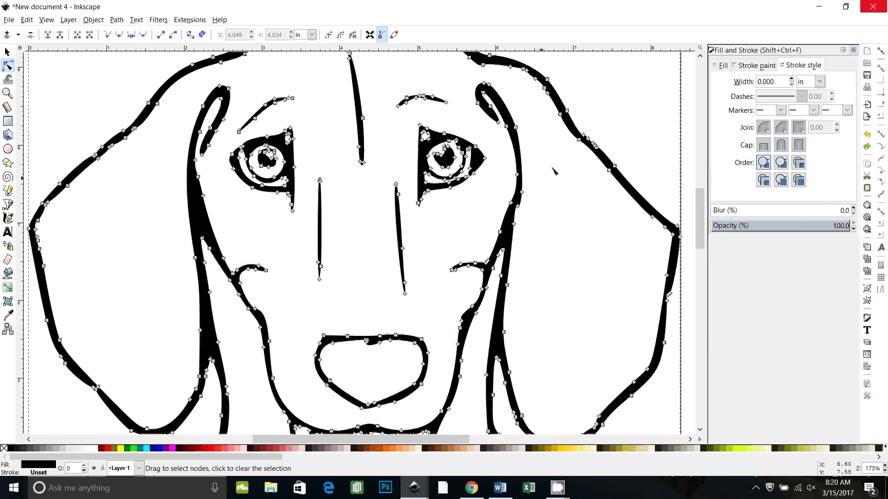
{"action": "scroll", "coordinate": [525, 113], "scroll_direction": "down", "scroll_amount": 2}
{"action": "scroll", "coordinate": [525, 112], "scroll_direction": "down", "scroll_amount": 2}
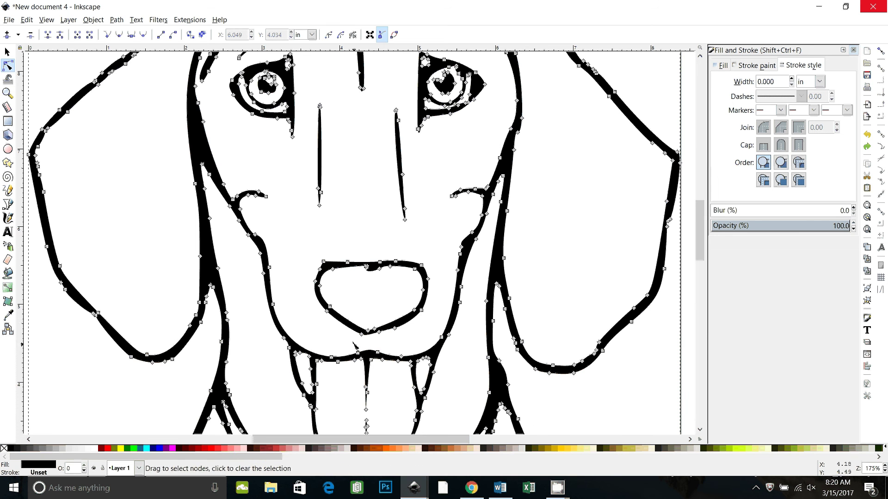
{"action": "key", "text": "minus"}
{"action": "key", "text": "minus"}
{"action": "scroll", "coordinate": [347, 332], "scroll_direction": "down", "scroll_amount": 1}
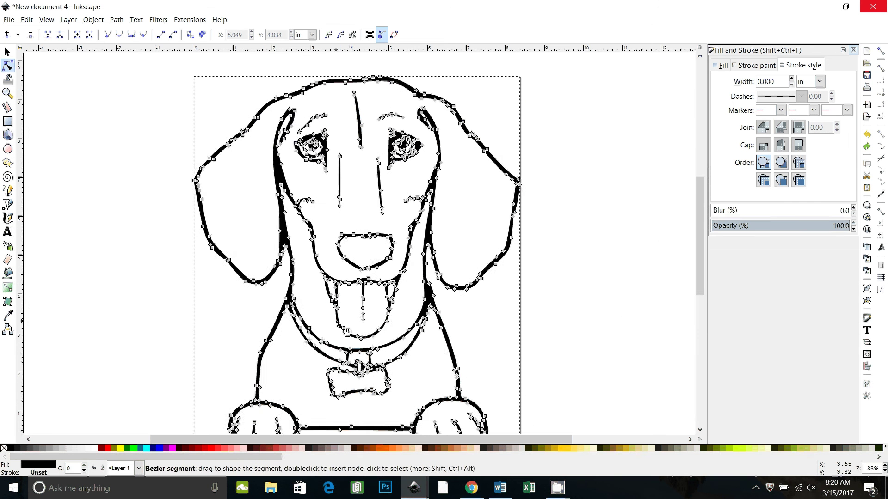
{"action": "scroll", "coordinate": [347, 332], "scroll_direction": "down", "scroll_amount": 1}
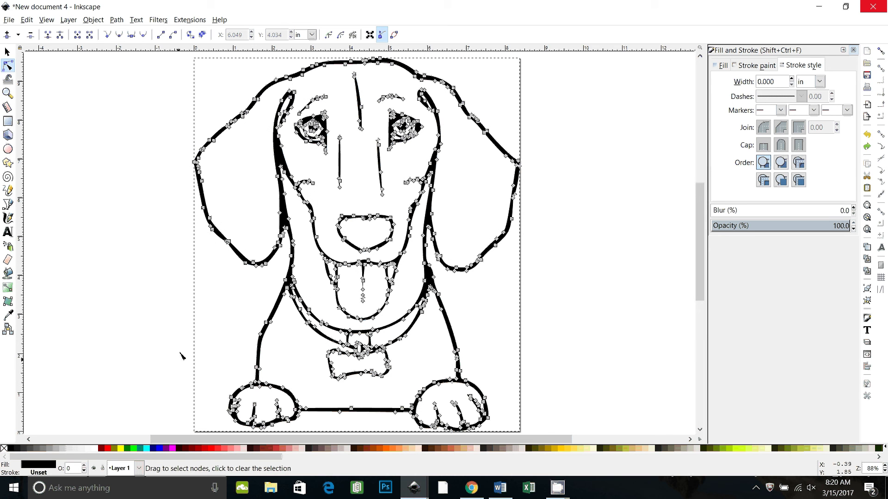
{"action": "left_click", "coordinate": [7, 52]}
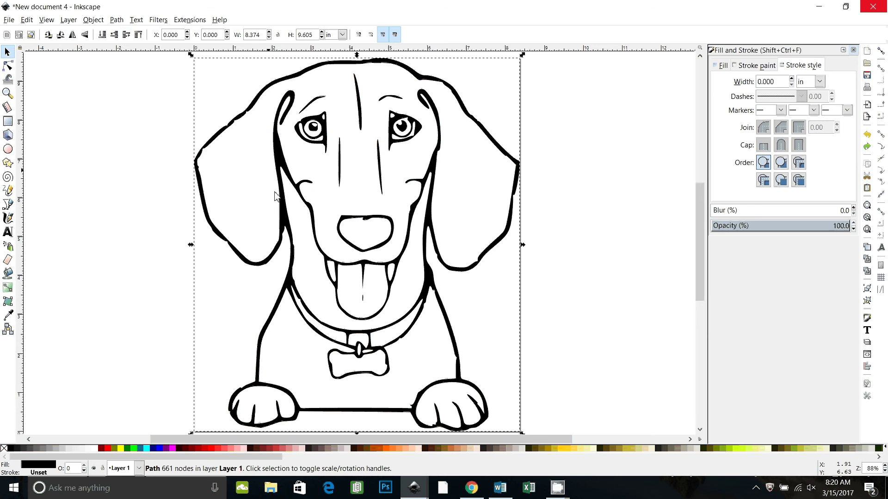
Add a Simplify path effect to the dog outline, reducing it to 182 nodes
{"action": "left_click", "coordinate": [117, 19]}
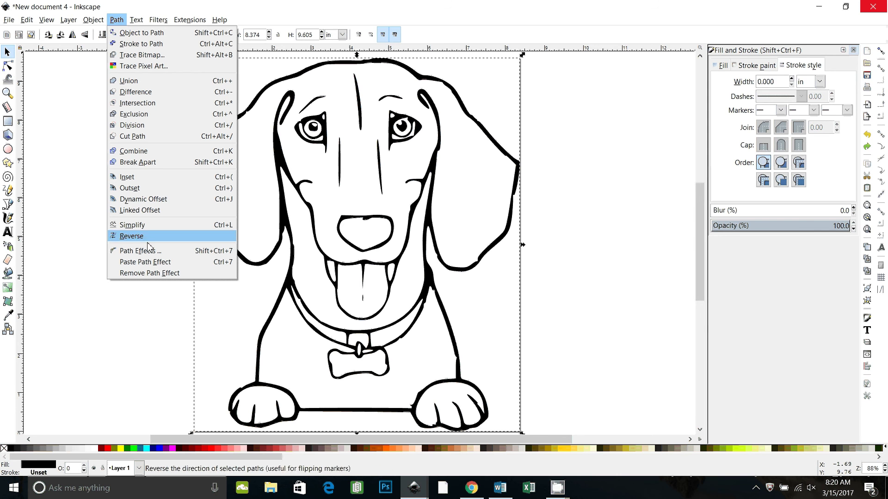
{"action": "left_click", "coordinate": [139, 250]}
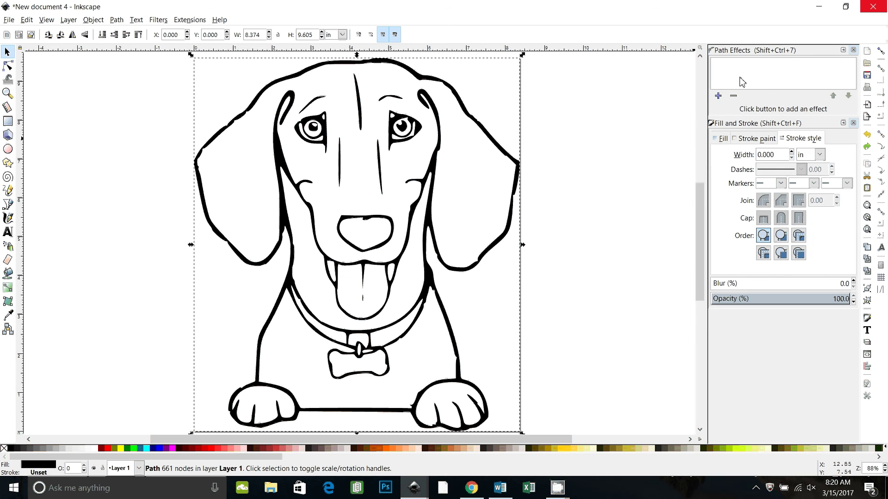
{"action": "left_click", "coordinate": [718, 96]}
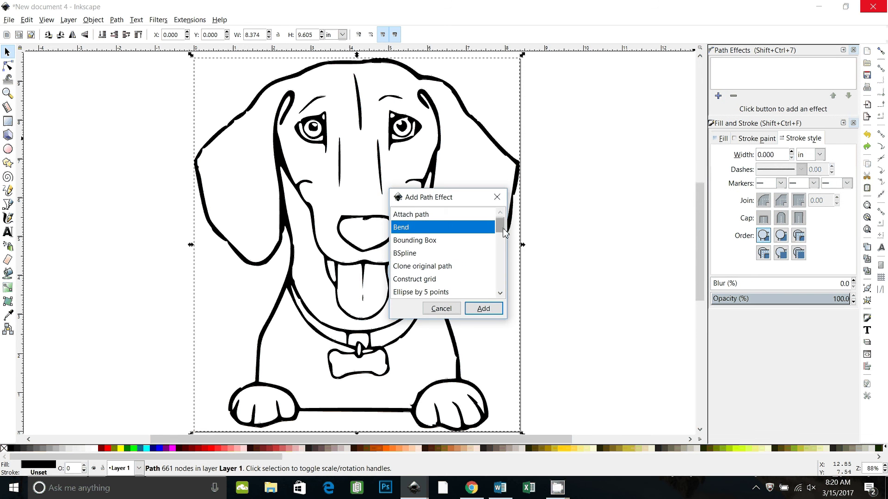
{"action": "left_click_drag", "start_coordinate": [503, 232], "coordinate": [503, 282]}
{"action": "left_click", "coordinate": [404, 251]}
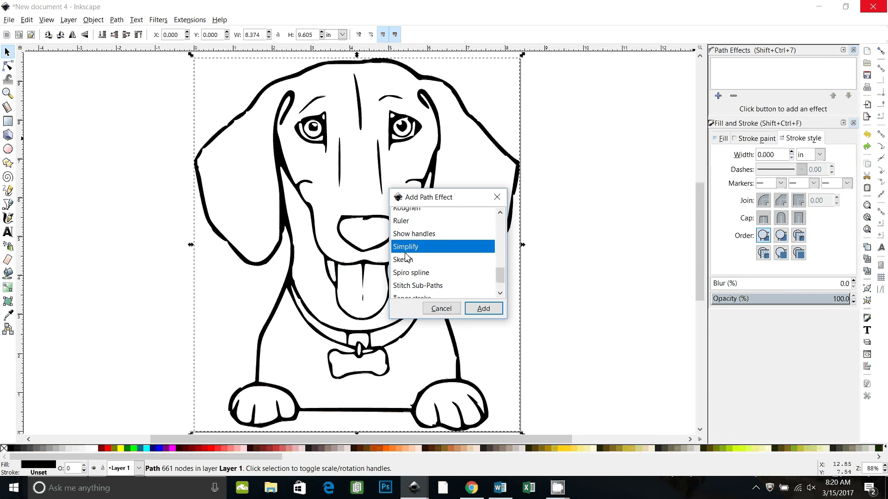
{"action": "left_click", "coordinate": [484, 309]}
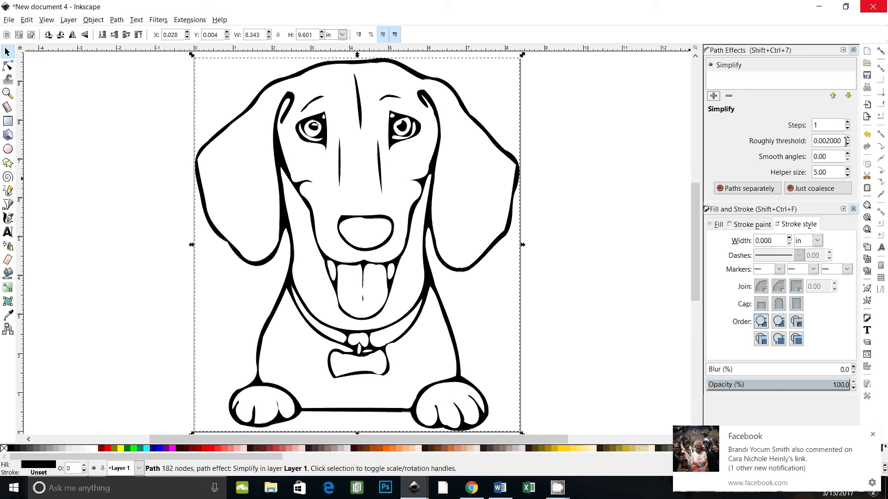
Lower the Simplify roughness threshold to 0.001, then to 0.0009, giving 307 nodes
{"action": "left_click_drag", "start_coordinate": [841, 141], "coordinate": [823, 141]}
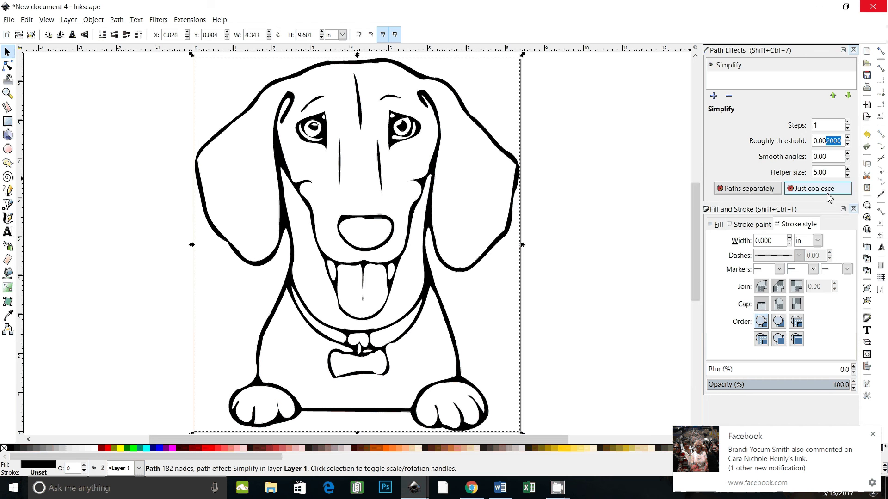
{"action": "type", "text": "1"}
{"action": "key", "text": "Return"}
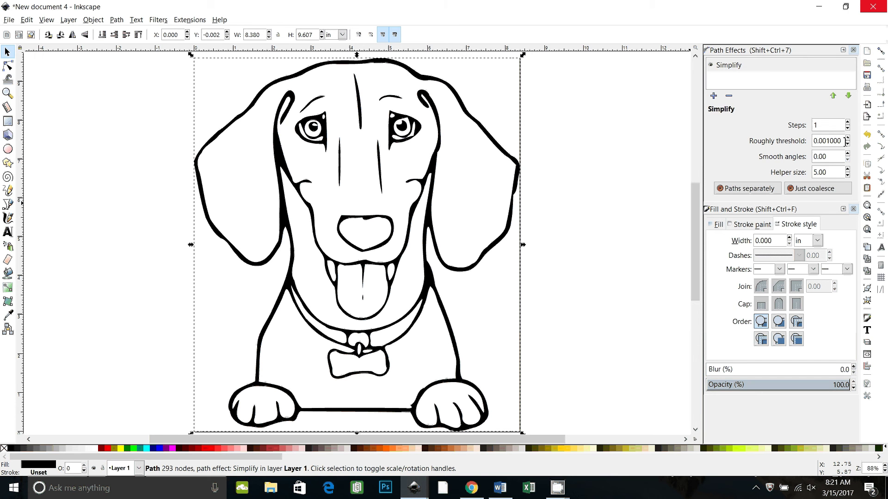
{"action": "left_click_drag", "start_coordinate": [840, 141], "coordinate": [826, 142]}
{"action": "type", "text": "09"}
{"action": "key", "text": "Return"}
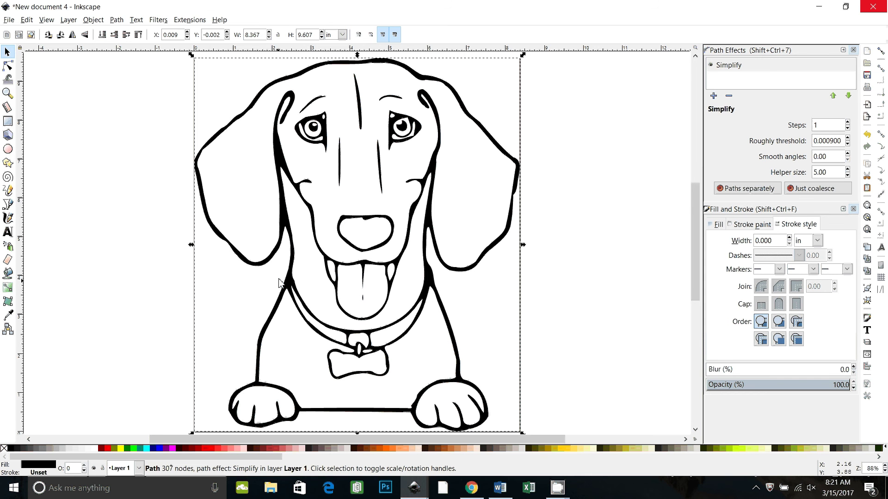
With the Node tool active, convert the simplified dog to a plain path via Object to Path
{"action": "left_click", "coordinate": [8, 65]}
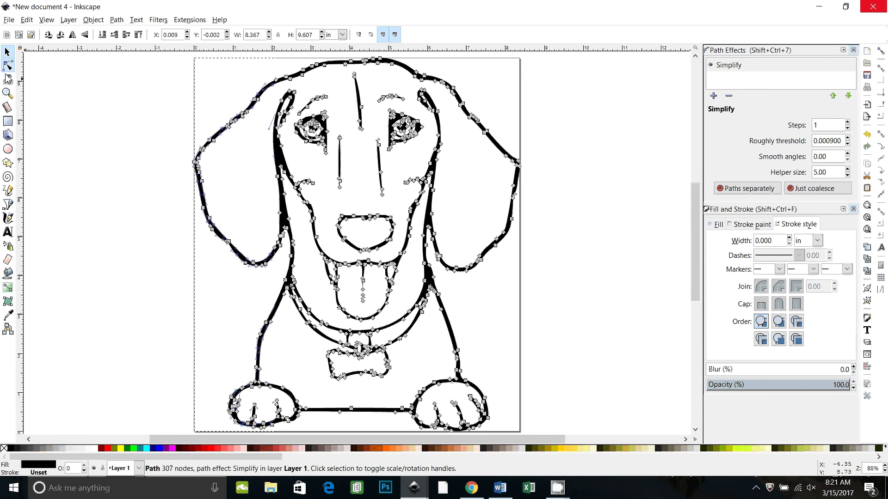
{"action": "key", "text": "plus"}
{"action": "key", "text": "plus"}
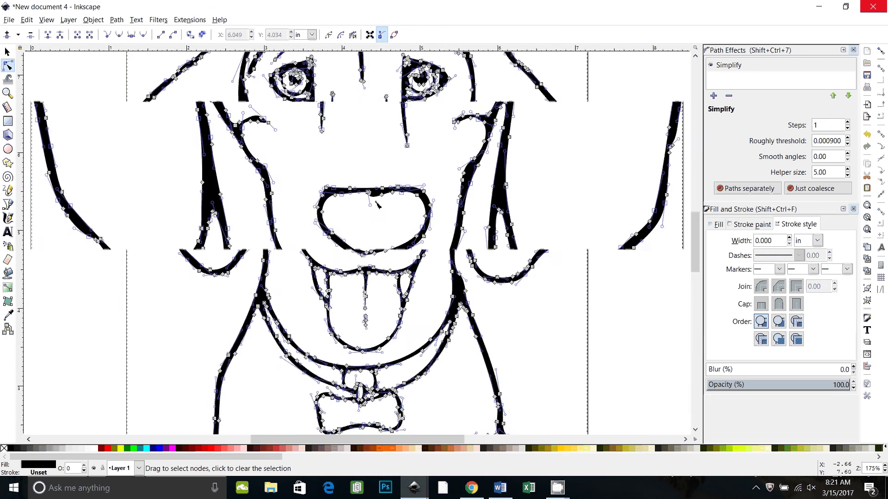
{"action": "scroll", "coordinate": [377, 204], "scroll_direction": "up", "scroll_amount": 5}
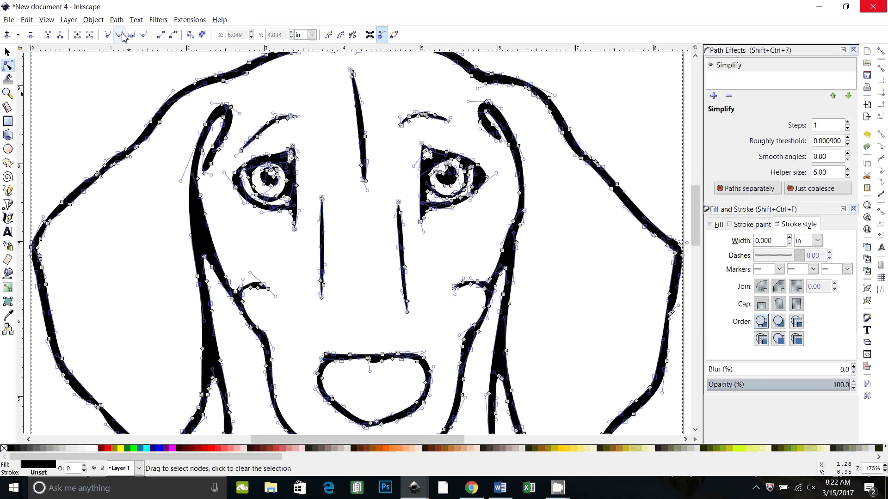
{"action": "left_click", "coordinate": [117, 20]}
{"action": "left_click", "coordinate": [138, 29]}
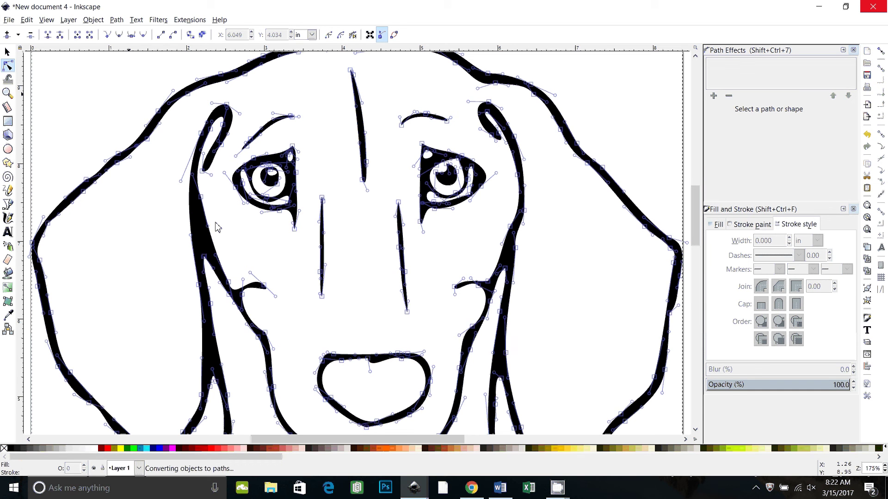
Make the right-ear node auto-smooth and nudge it slightly right to smooth the ear curve
{"action": "key", "text": "minus"}
{"action": "scroll", "coordinate": [219, 231], "scroll_direction": "down", "scroll_amount": 2}
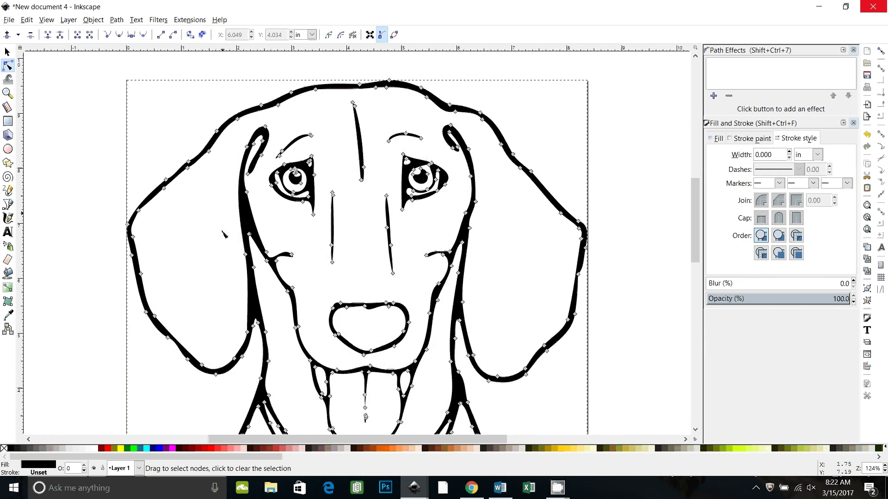
{"action": "scroll", "coordinate": [221, 234], "scroll_direction": "down", "scroll_amount": 1}
{"action": "scroll", "coordinate": [221, 235], "scroll_direction": "up", "scroll_amount": 3}
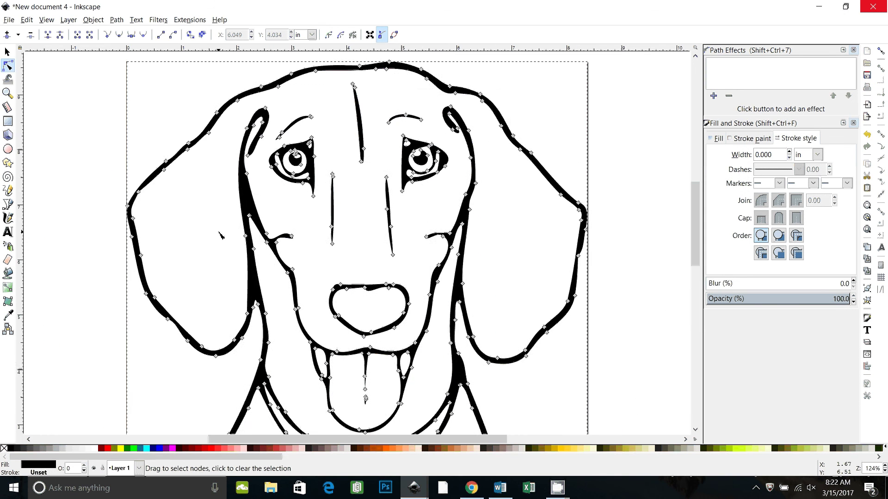
{"action": "key", "text": "plus"}
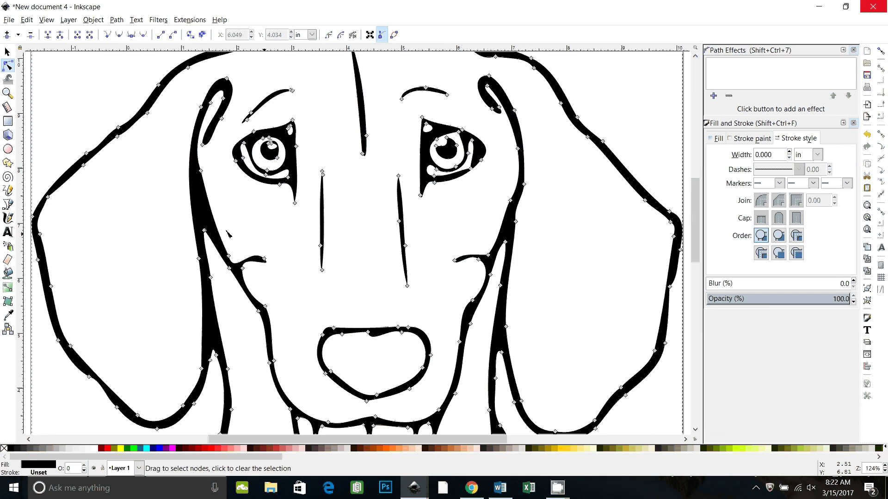
{"action": "key", "text": "minus"}
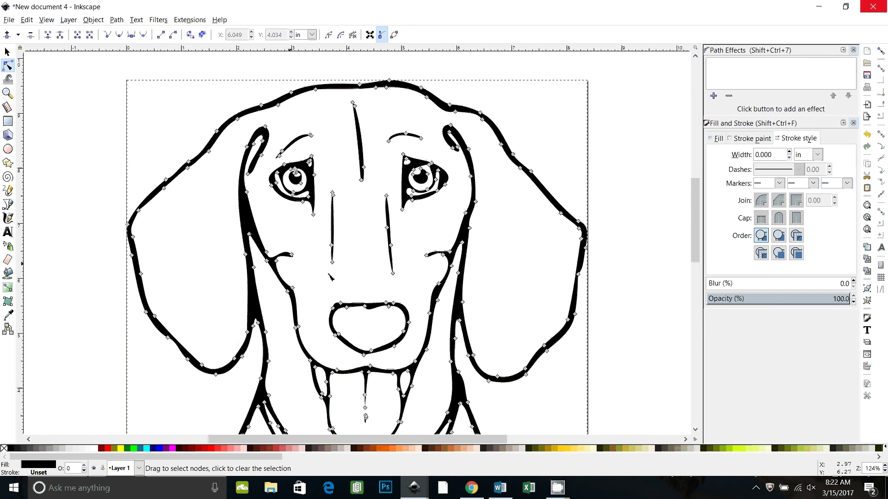
{"action": "left_click", "coordinate": [578, 275]}
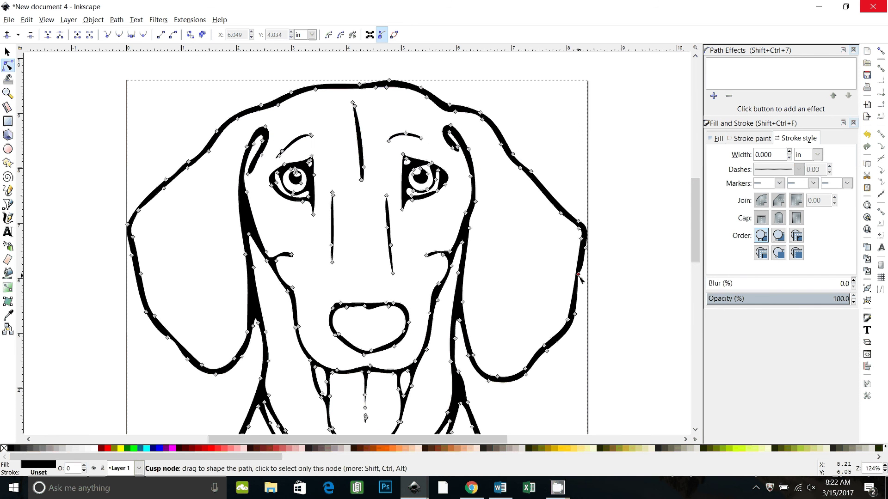
{"action": "left_click", "coordinate": [143, 36]}
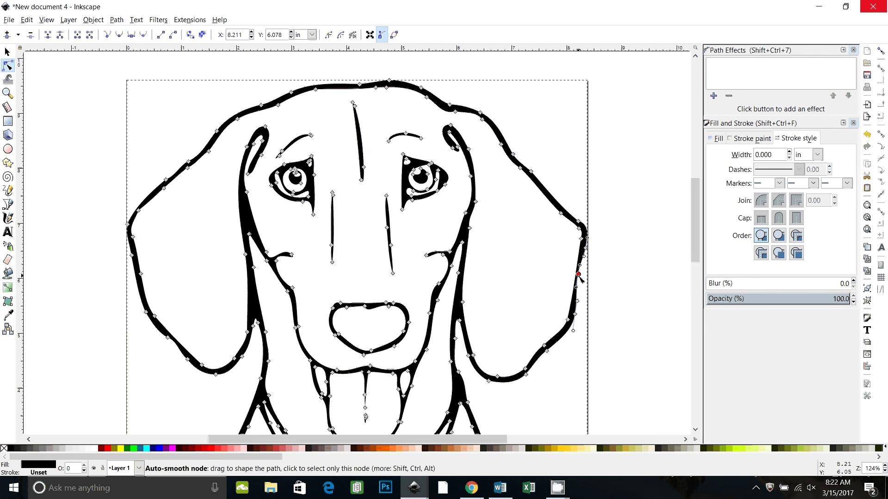
{"action": "left_click_drag", "start_coordinate": [581, 275], "coordinate": [585, 277]}
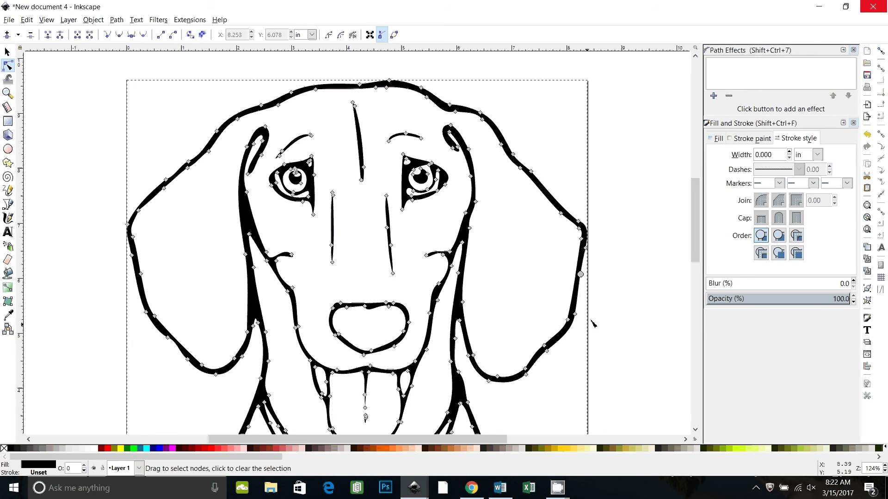
{"action": "left_click", "coordinate": [574, 259]}
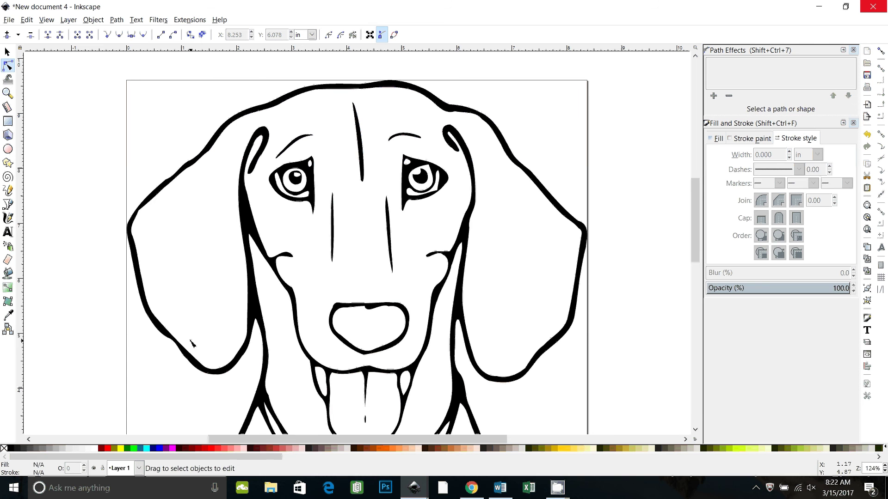
Check a node on the left ear outline, then deselect to view the outline
{"action": "left_click", "coordinate": [170, 345]}
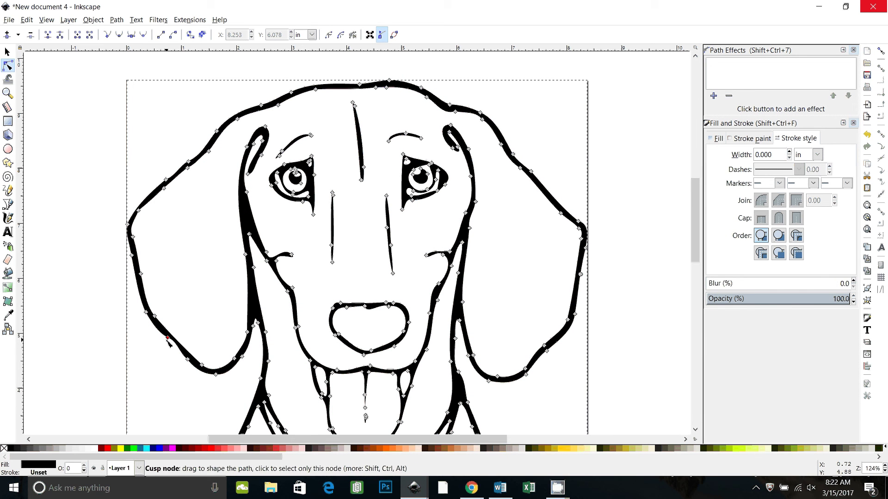
{"action": "left_click", "coordinate": [167, 338]}
{"action": "left_click", "coordinate": [161, 35]}
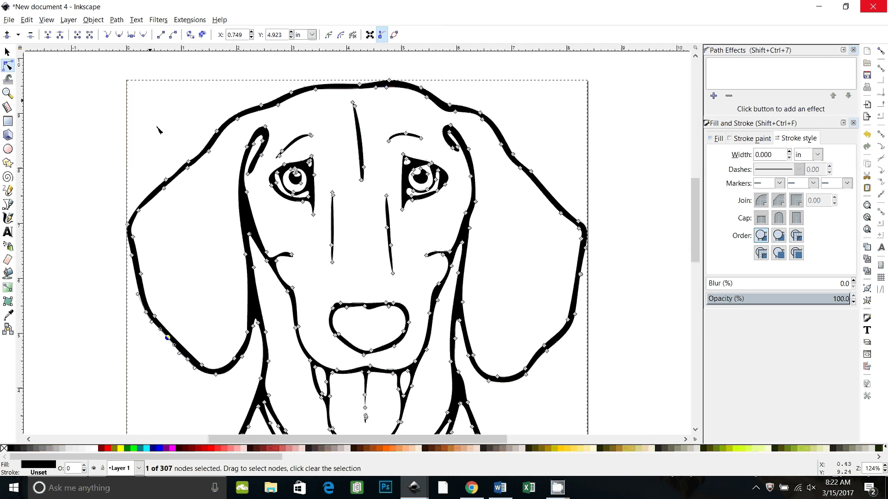
{"action": "left_click", "coordinate": [171, 378]}
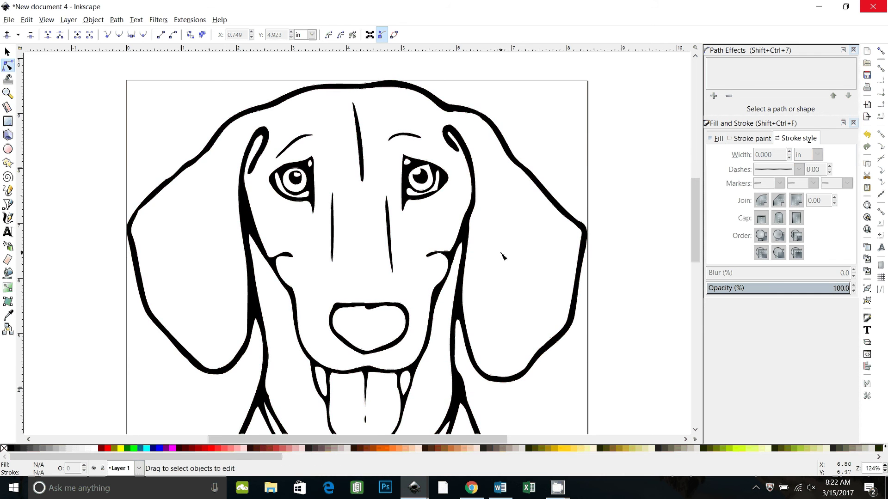
Inspect the node where the paw meets the baseline to check the paw outlines
{"action": "scroll", "coordinate": [484, 274], "scroll_direction": "down", "scroll_amount": 10}
{"action": "scroll", "coordinate": [484, 274], "scroll_direction": "down", "scroll_amount": 3}
{"action": "scroll", "coordinate": [484, 275], "scroll_direction": "up", "scroll_amount": 2}
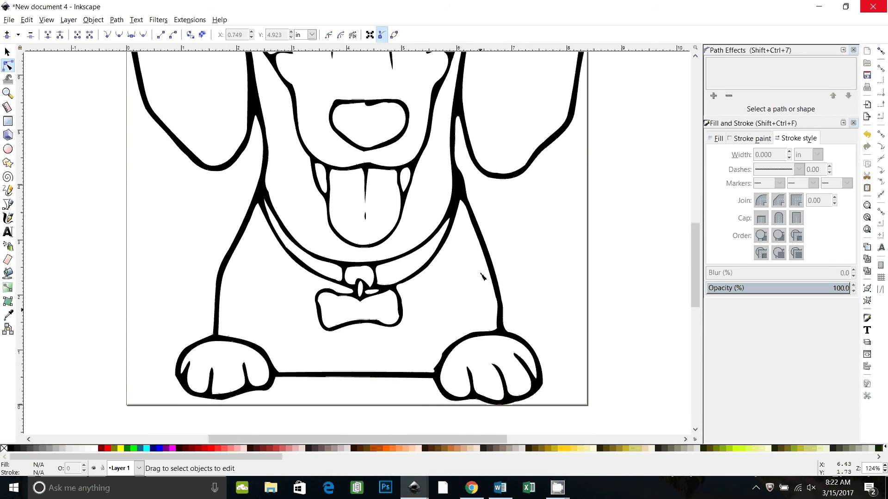
{"action": "left_click", "coordinate": [436, 370]}
{"action": "left_click", "coordinate": [434, 372]}
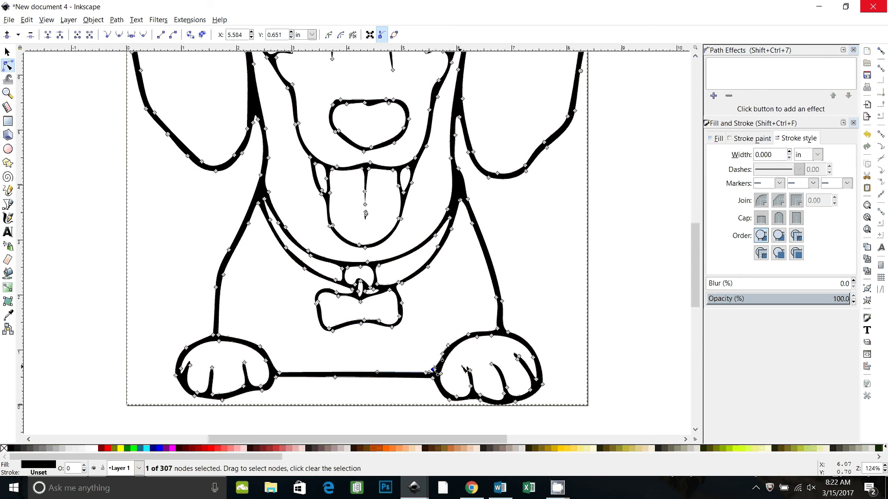
{"action": "left_click", "coordinate": [563, 362]}
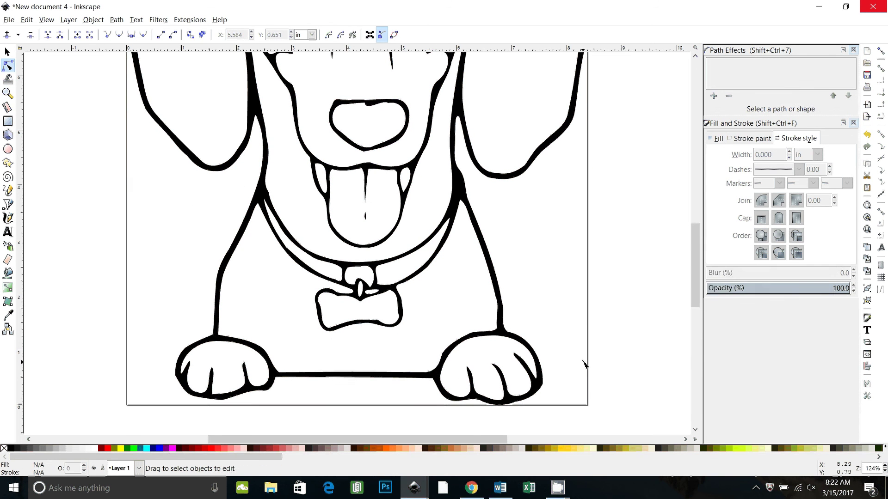
{"action": "scroll", "coordinate": [585, 360], "scroll_direction": "up", "scroll_amount": 5}
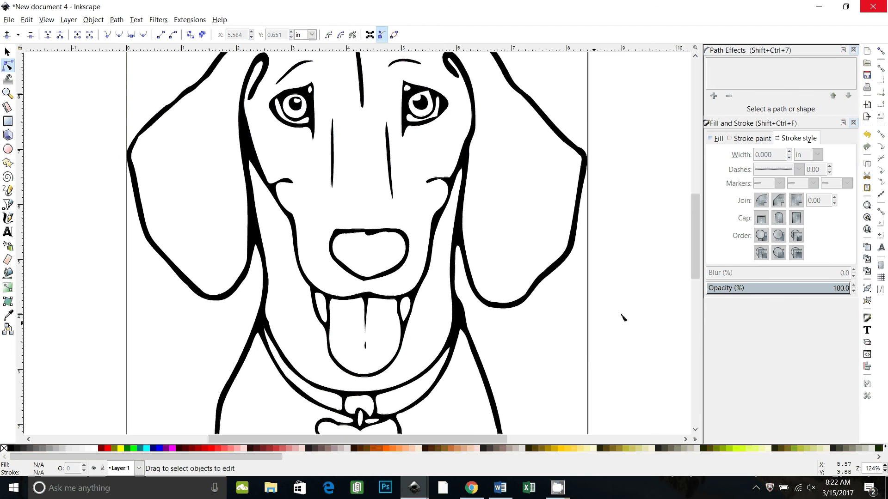
{"action": "key", "text": "minus"}
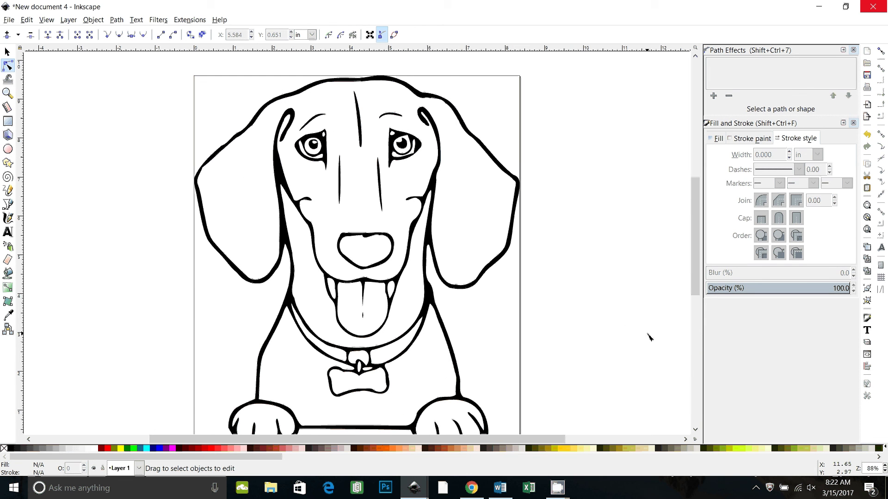